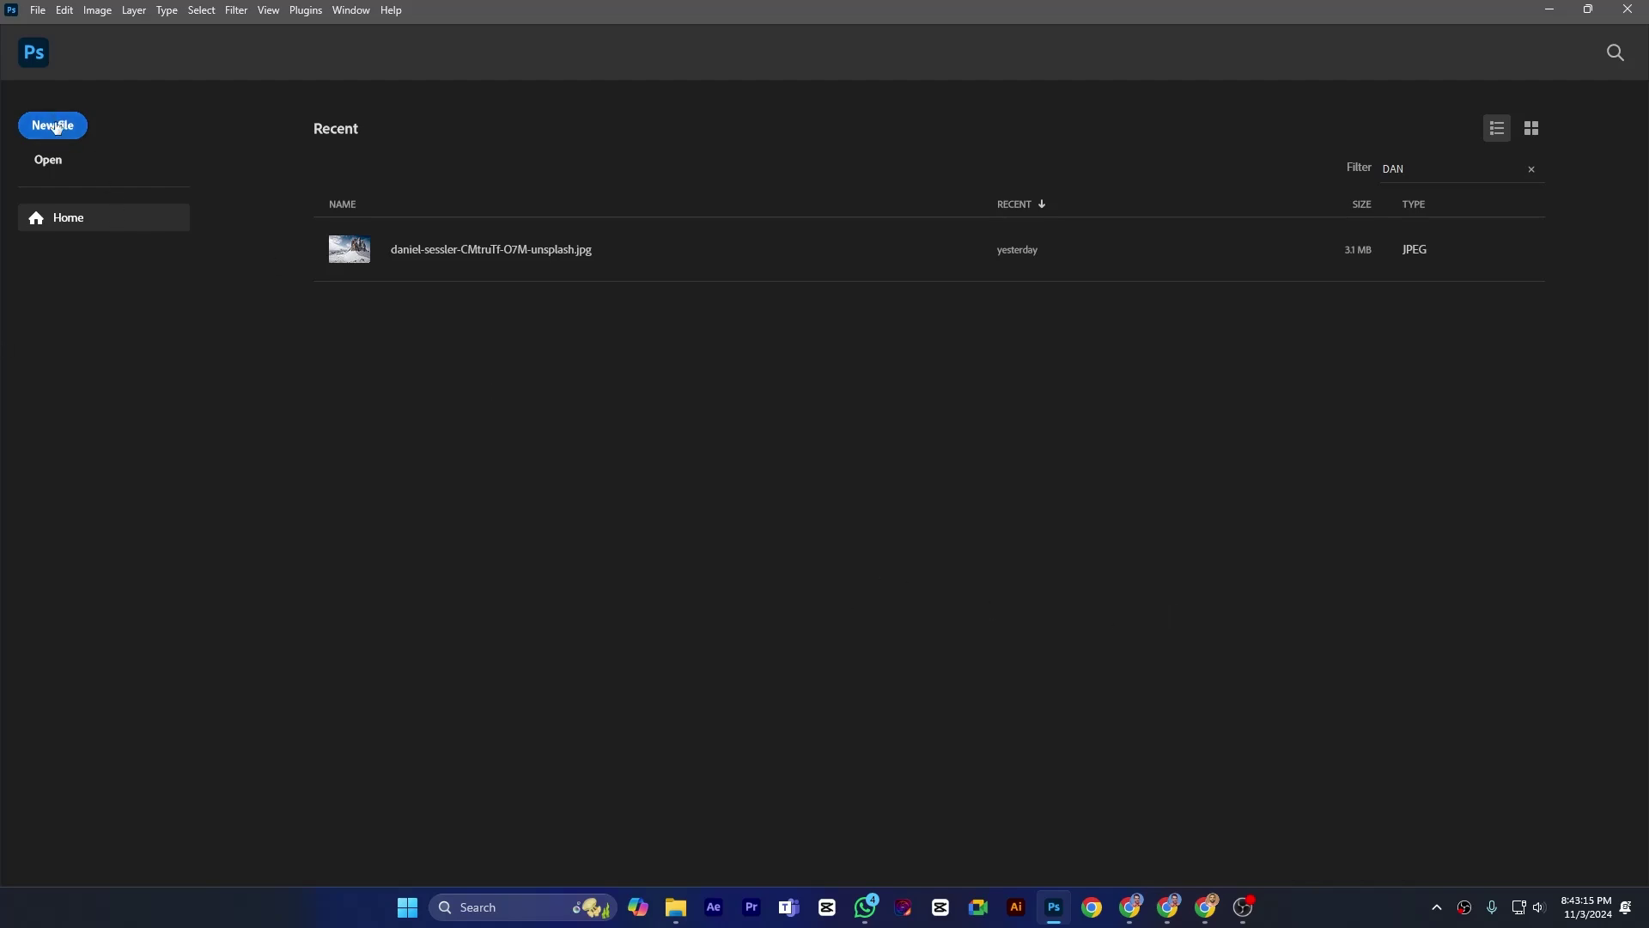
Step: Create a new document from the mobile iPhone X preset, 1125 x 2436 px at 72 ppi, with artboards enabled
left_click(54, 126)
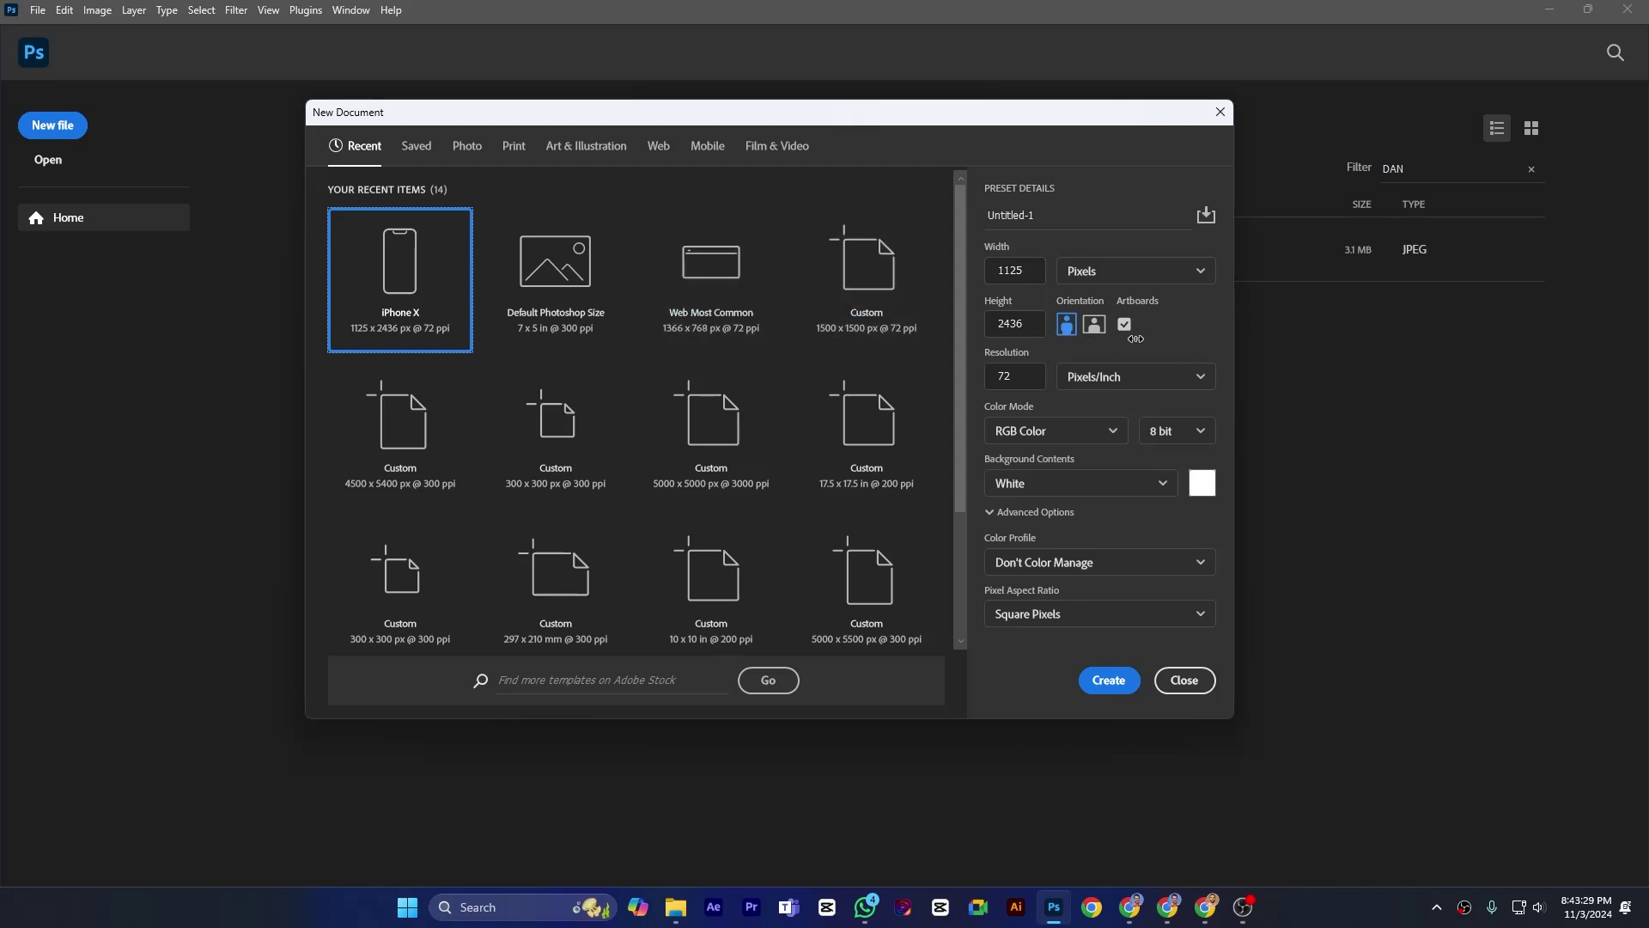
left_click(461, 149)
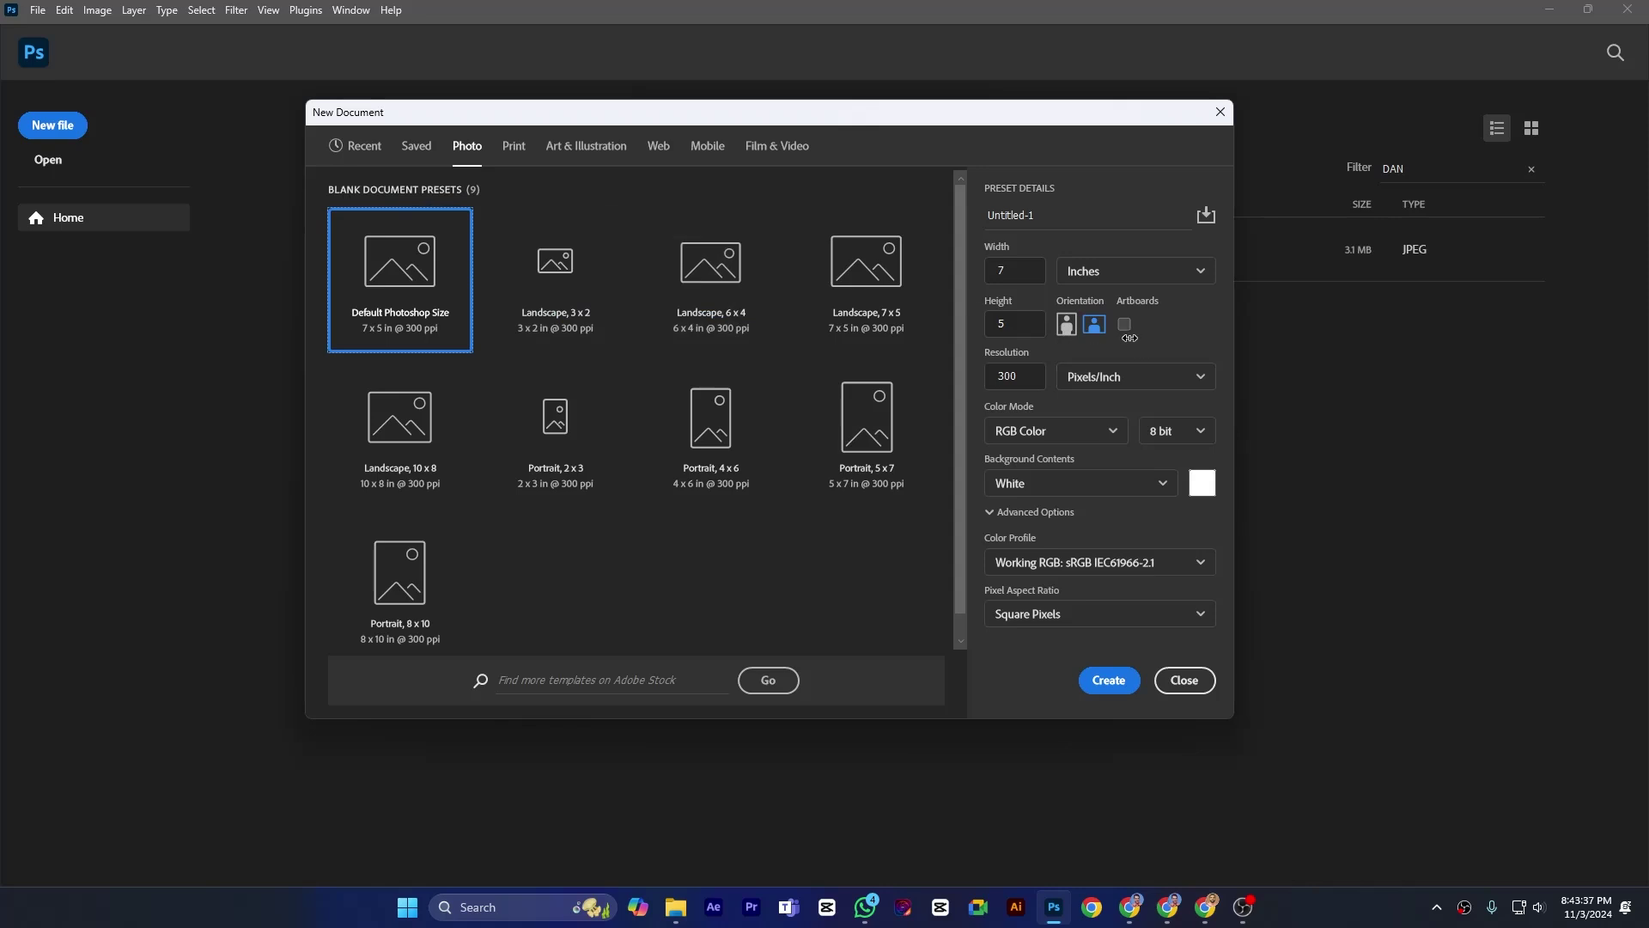
left_click(515, 159)
left_click(566, 150)
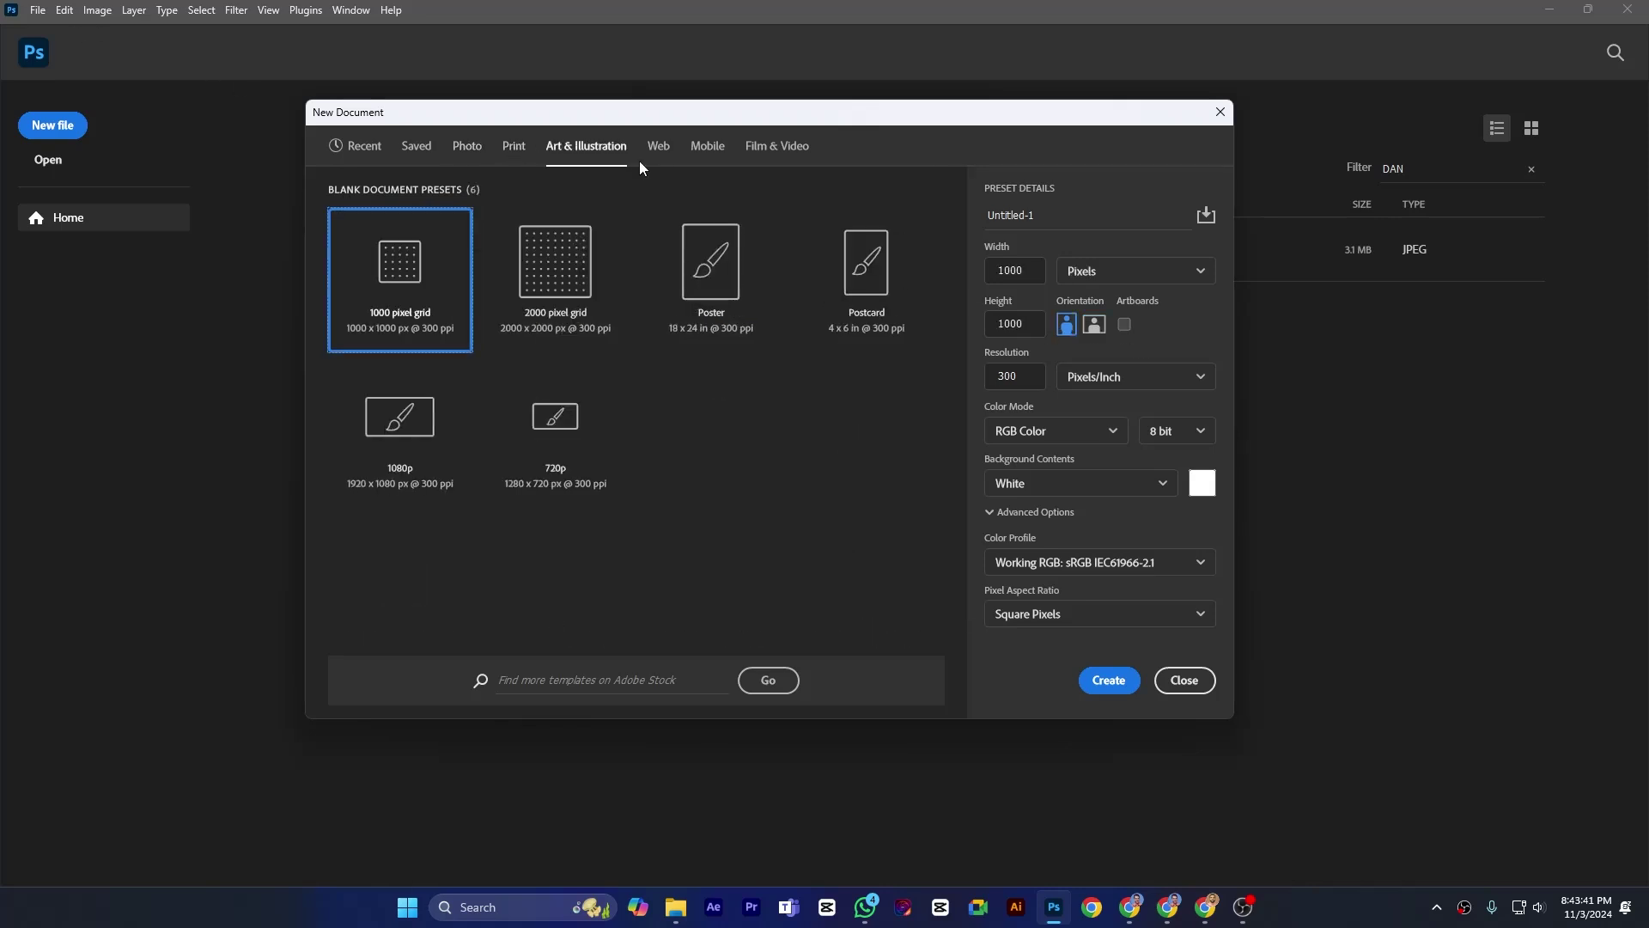
left_click(658, 148)
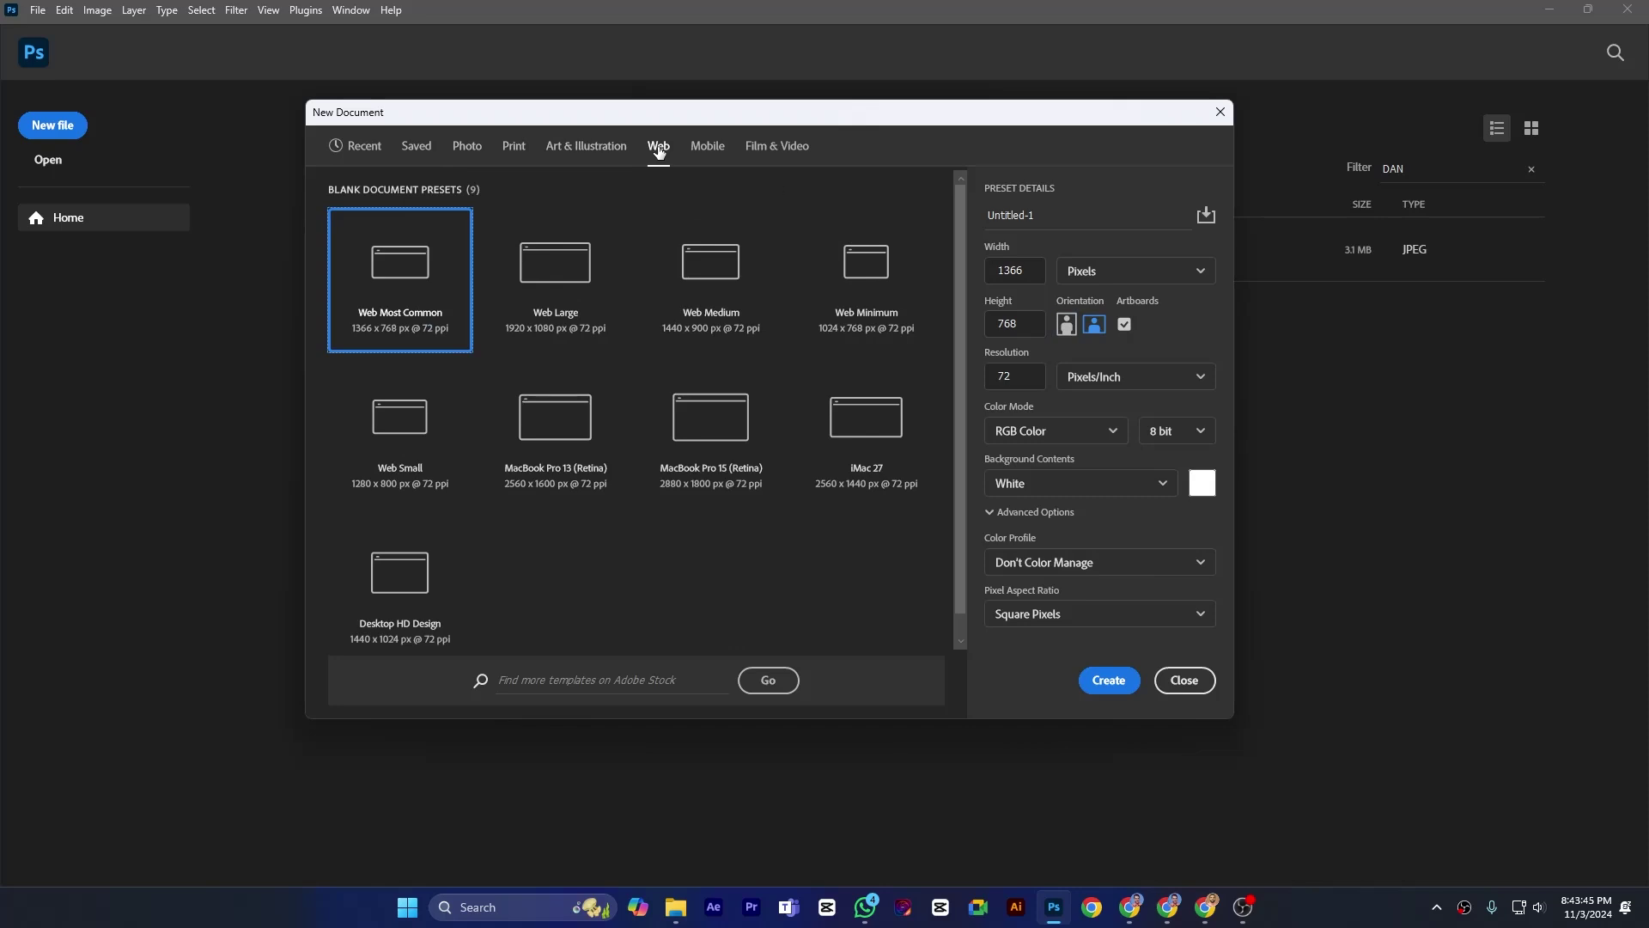
left_click(705, 146)
left_click(767, 148)
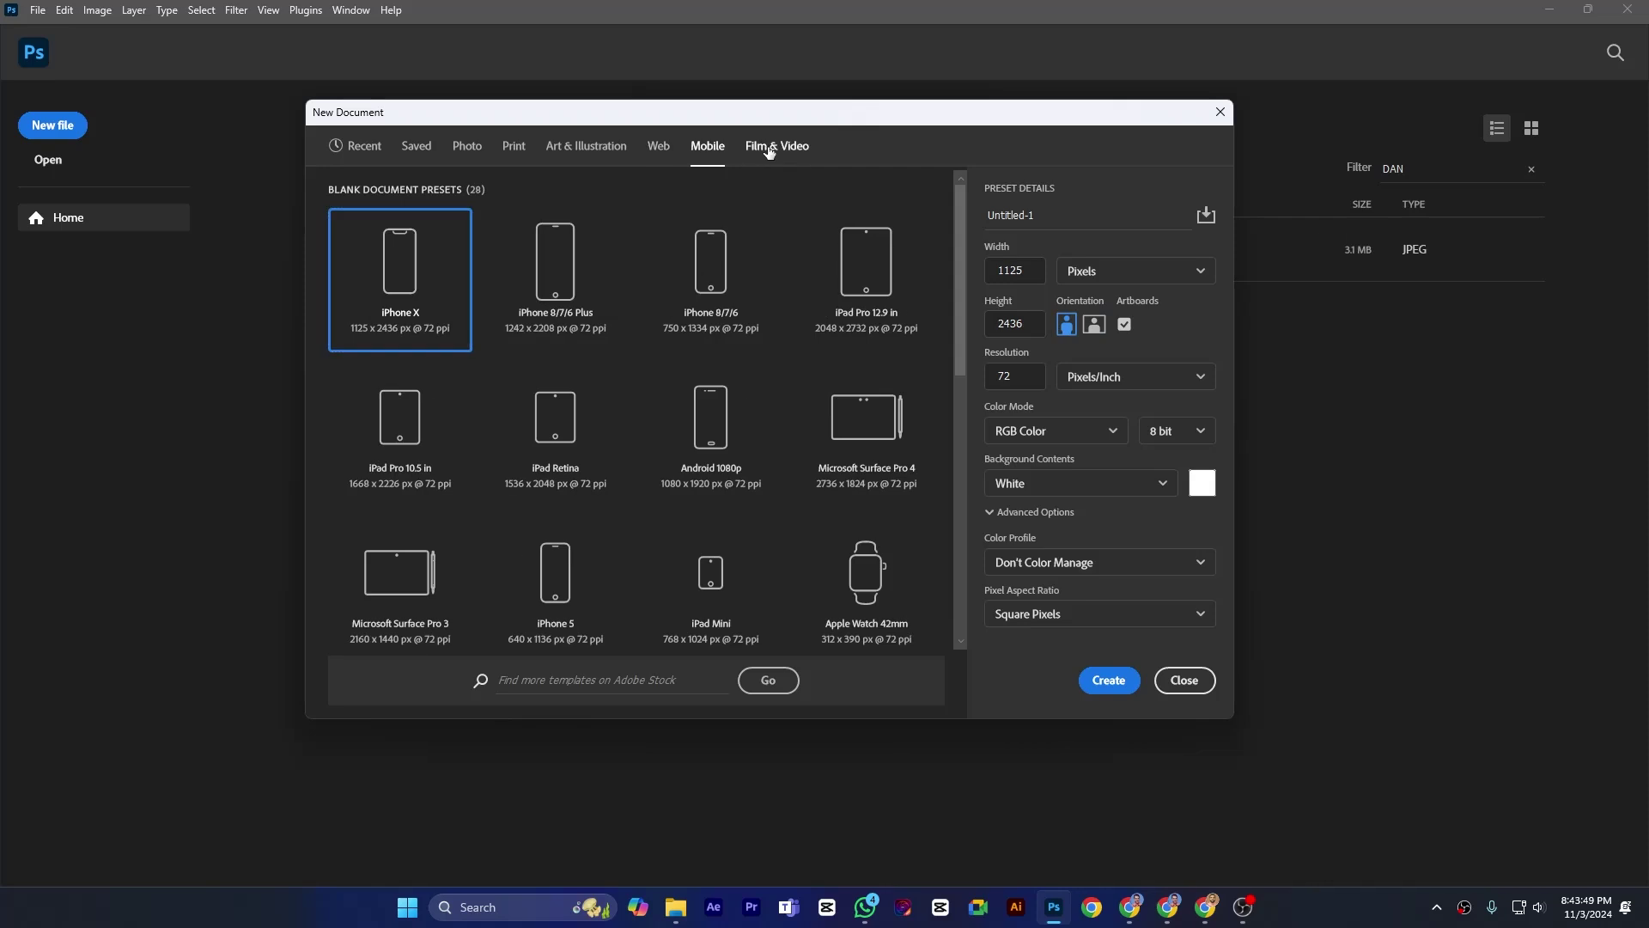
left_click(702, 152)
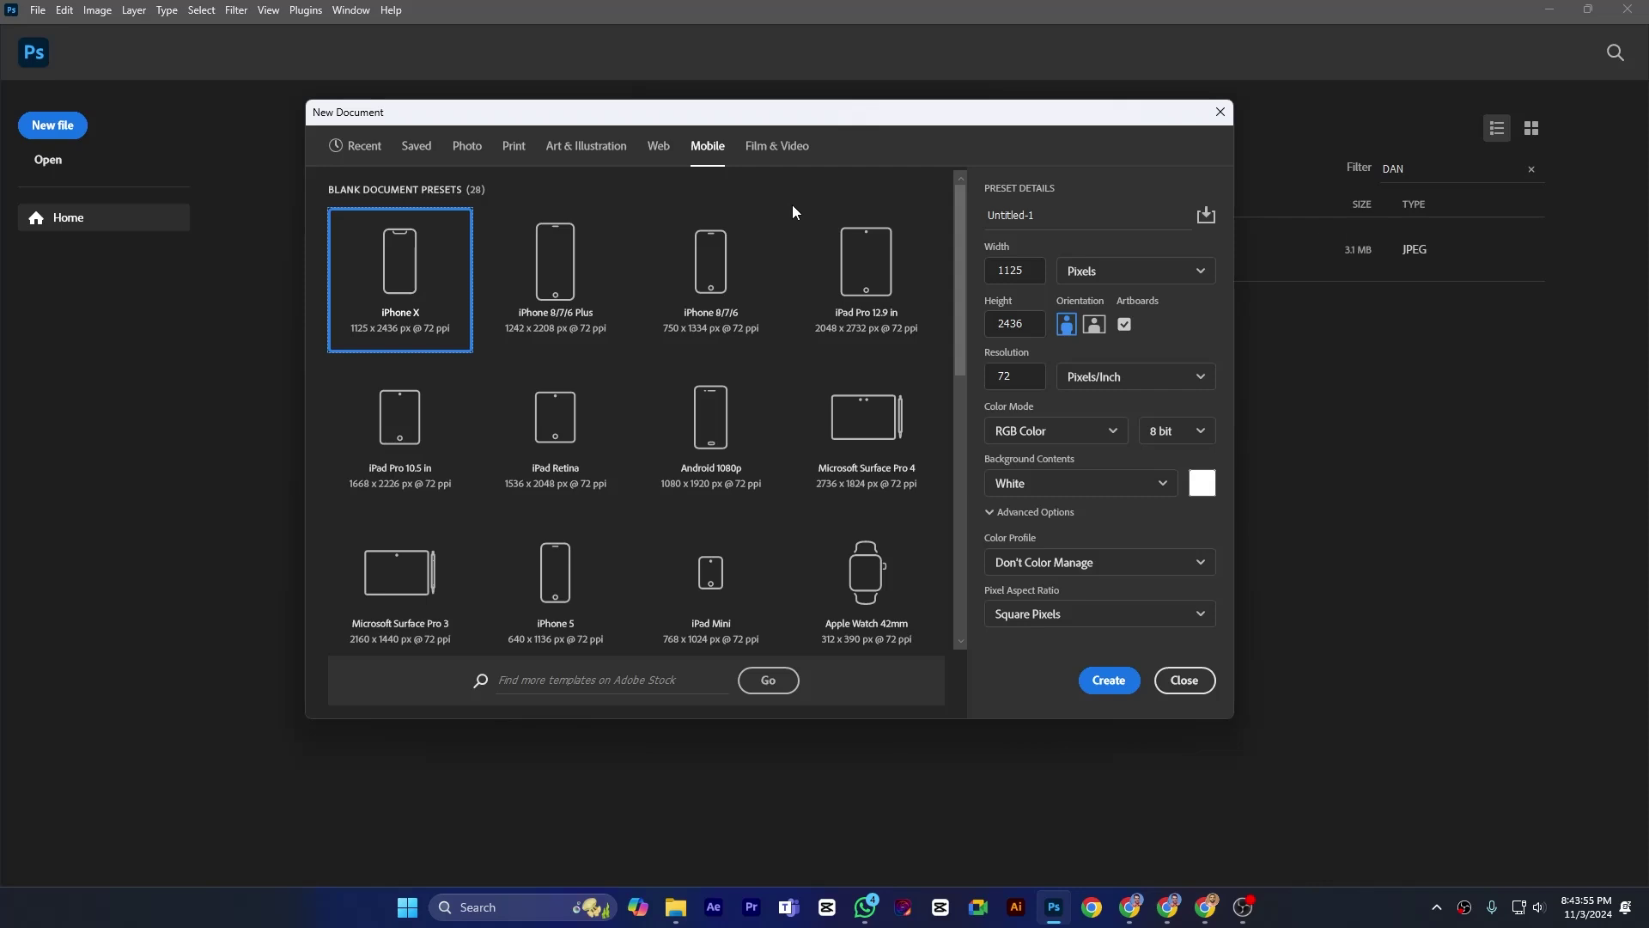
left_click(658, 147)
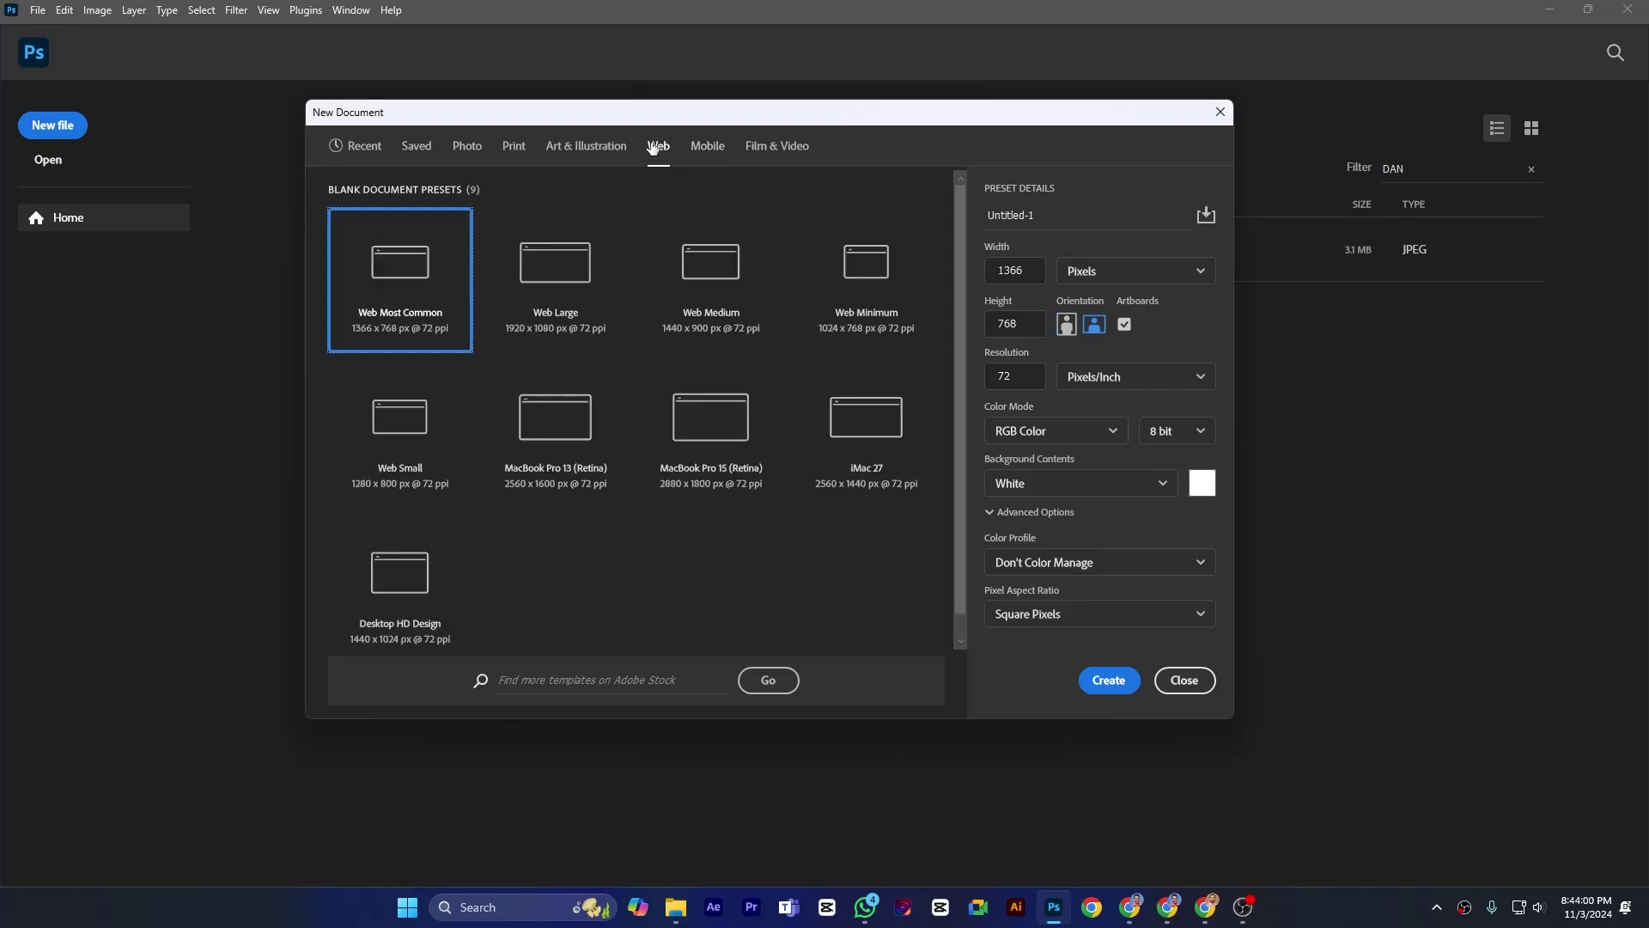
left_click(703, 148)
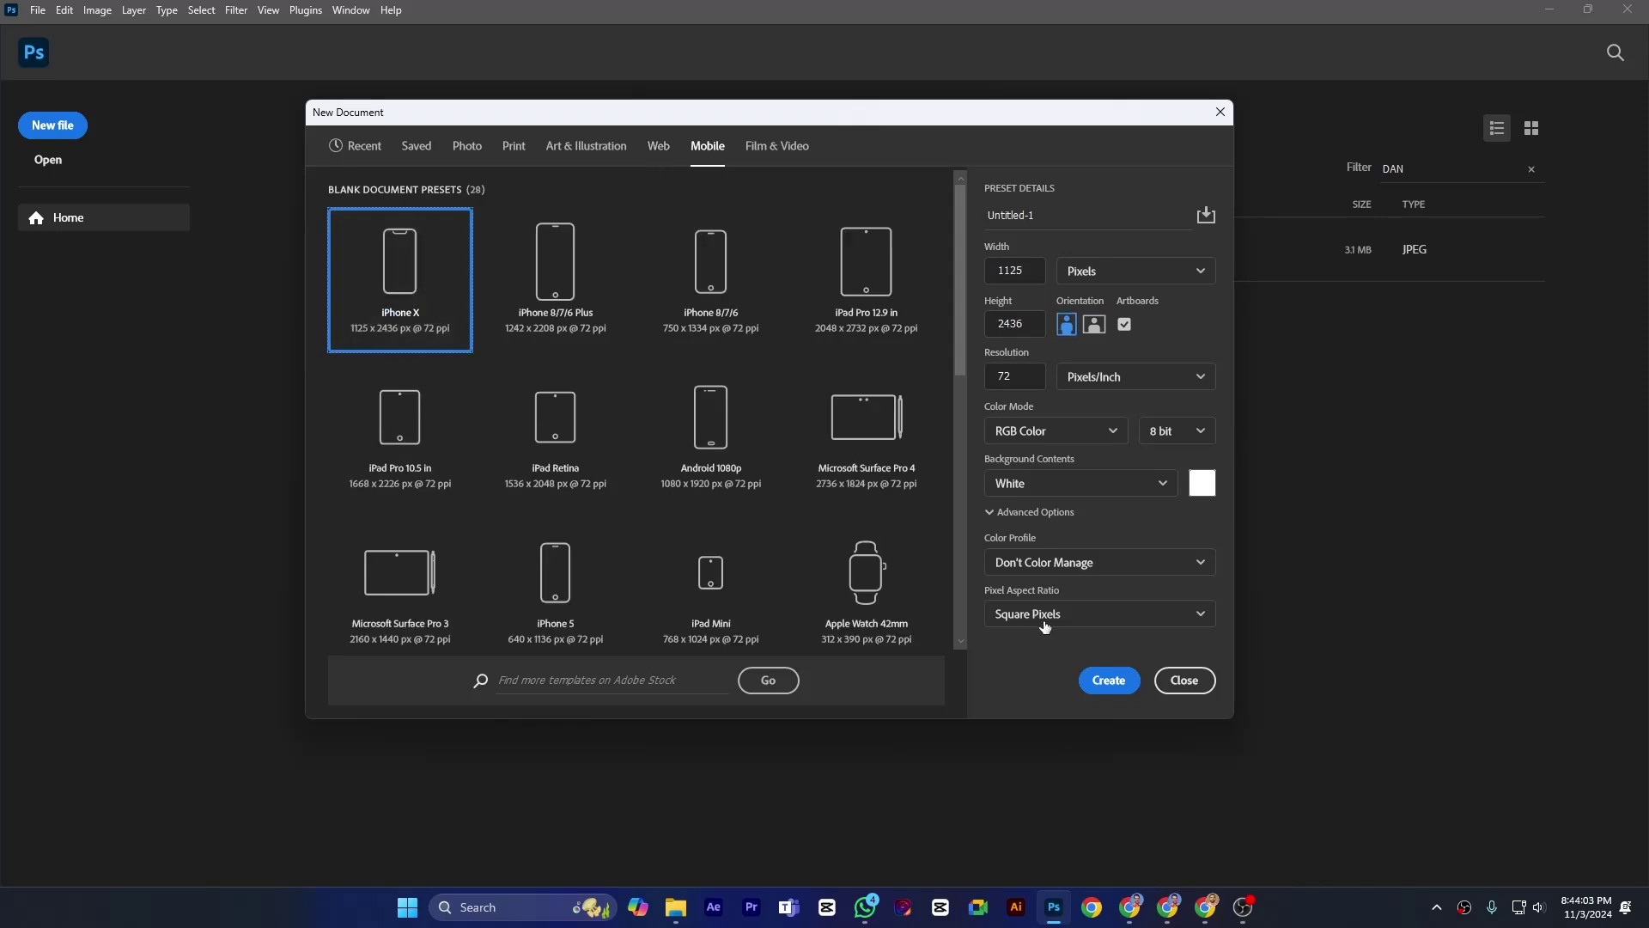
left_click(1108, 680)
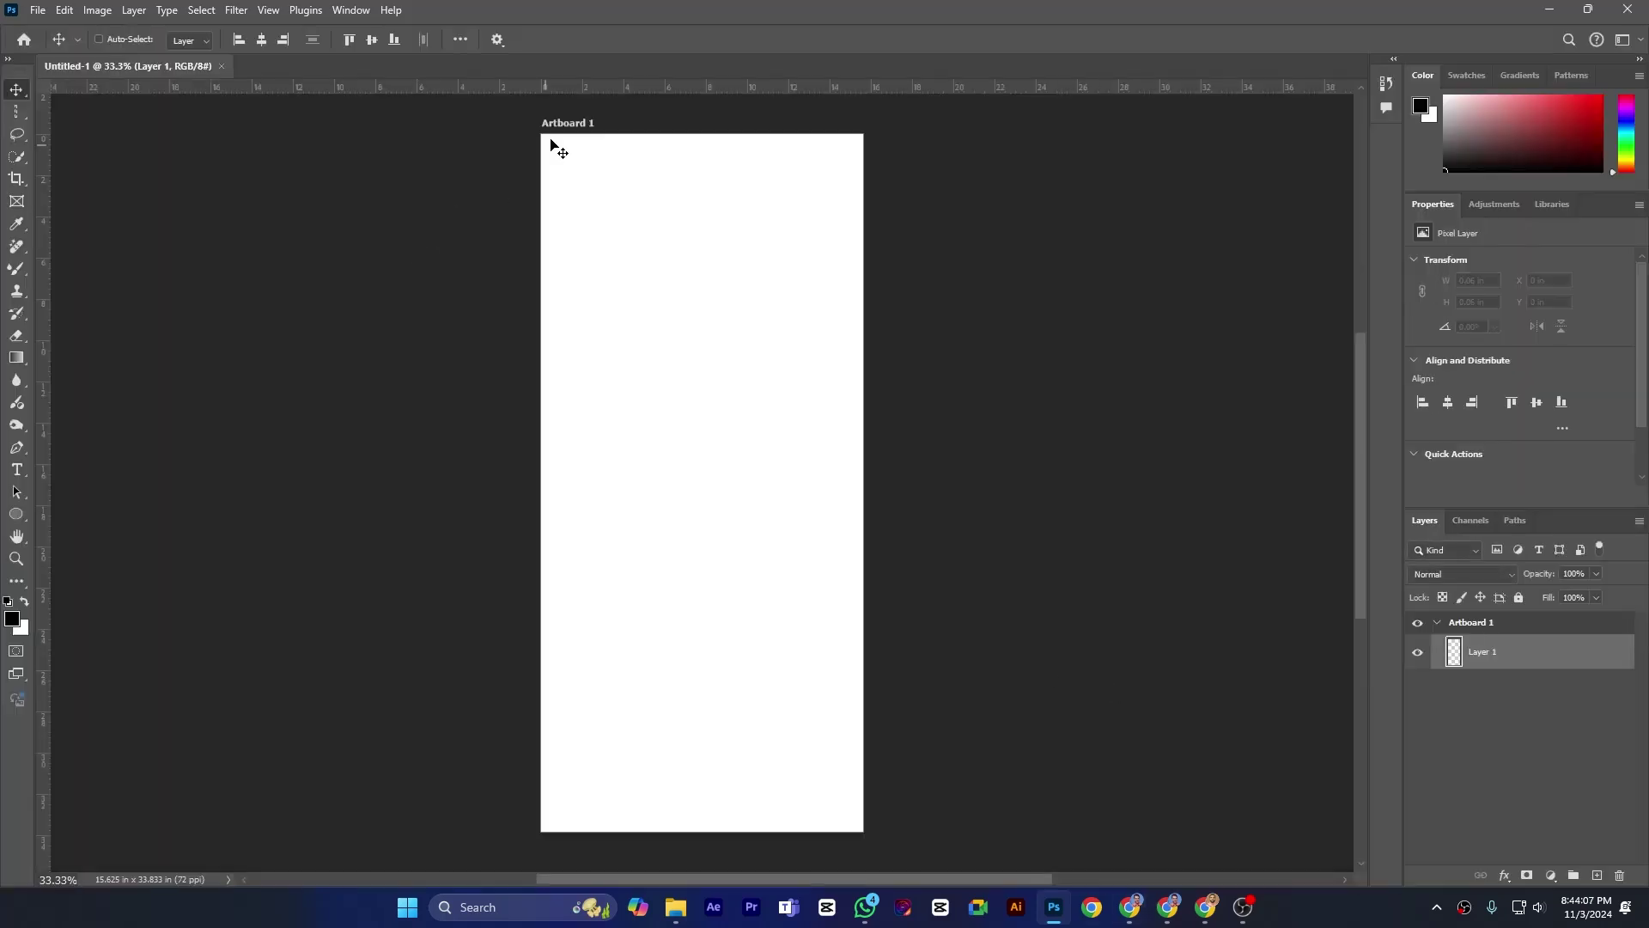
Step: Switch from the Move tool to the Artboard tool
left_click(1480, 634)
right_click(24, 99)
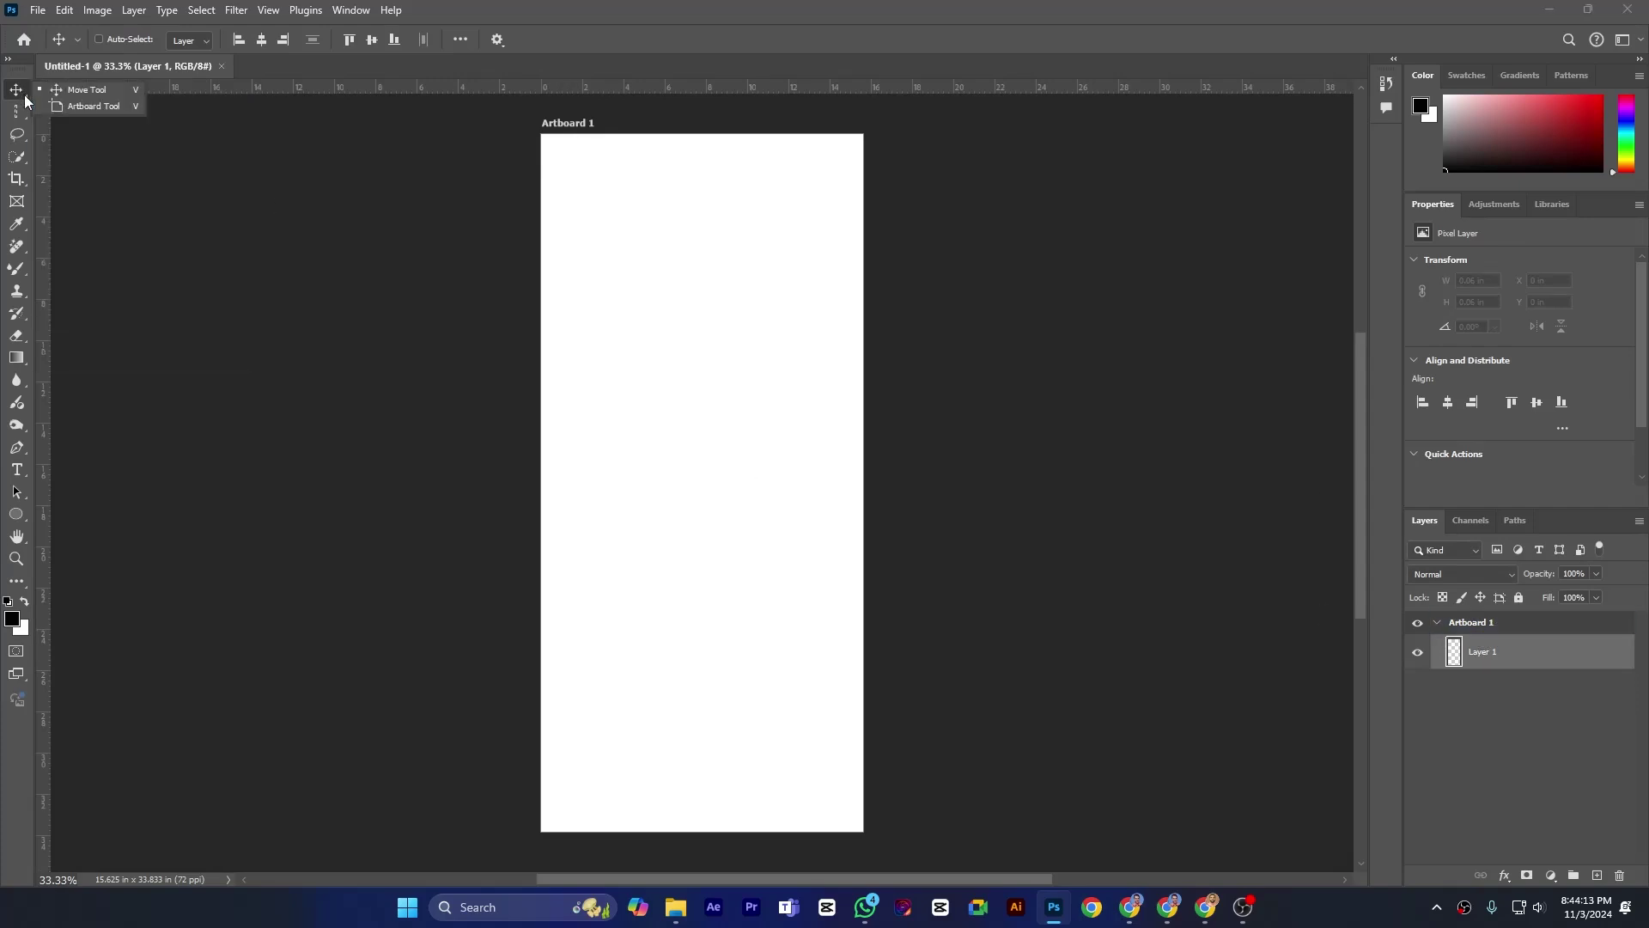
left_click(83, 107)
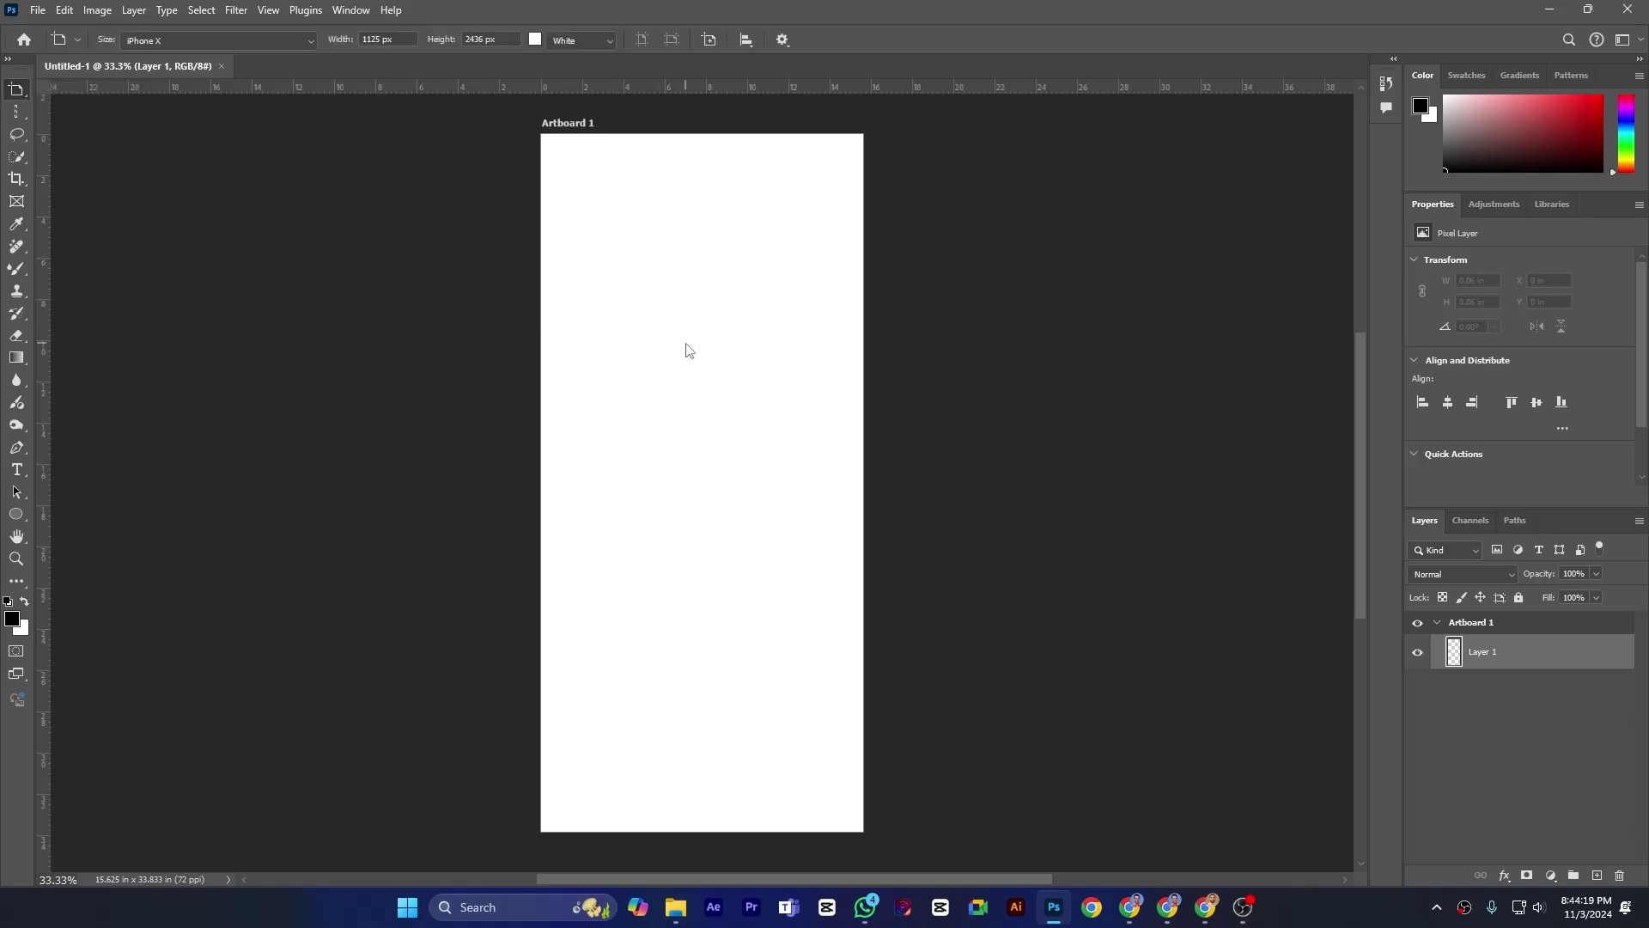
key("v")
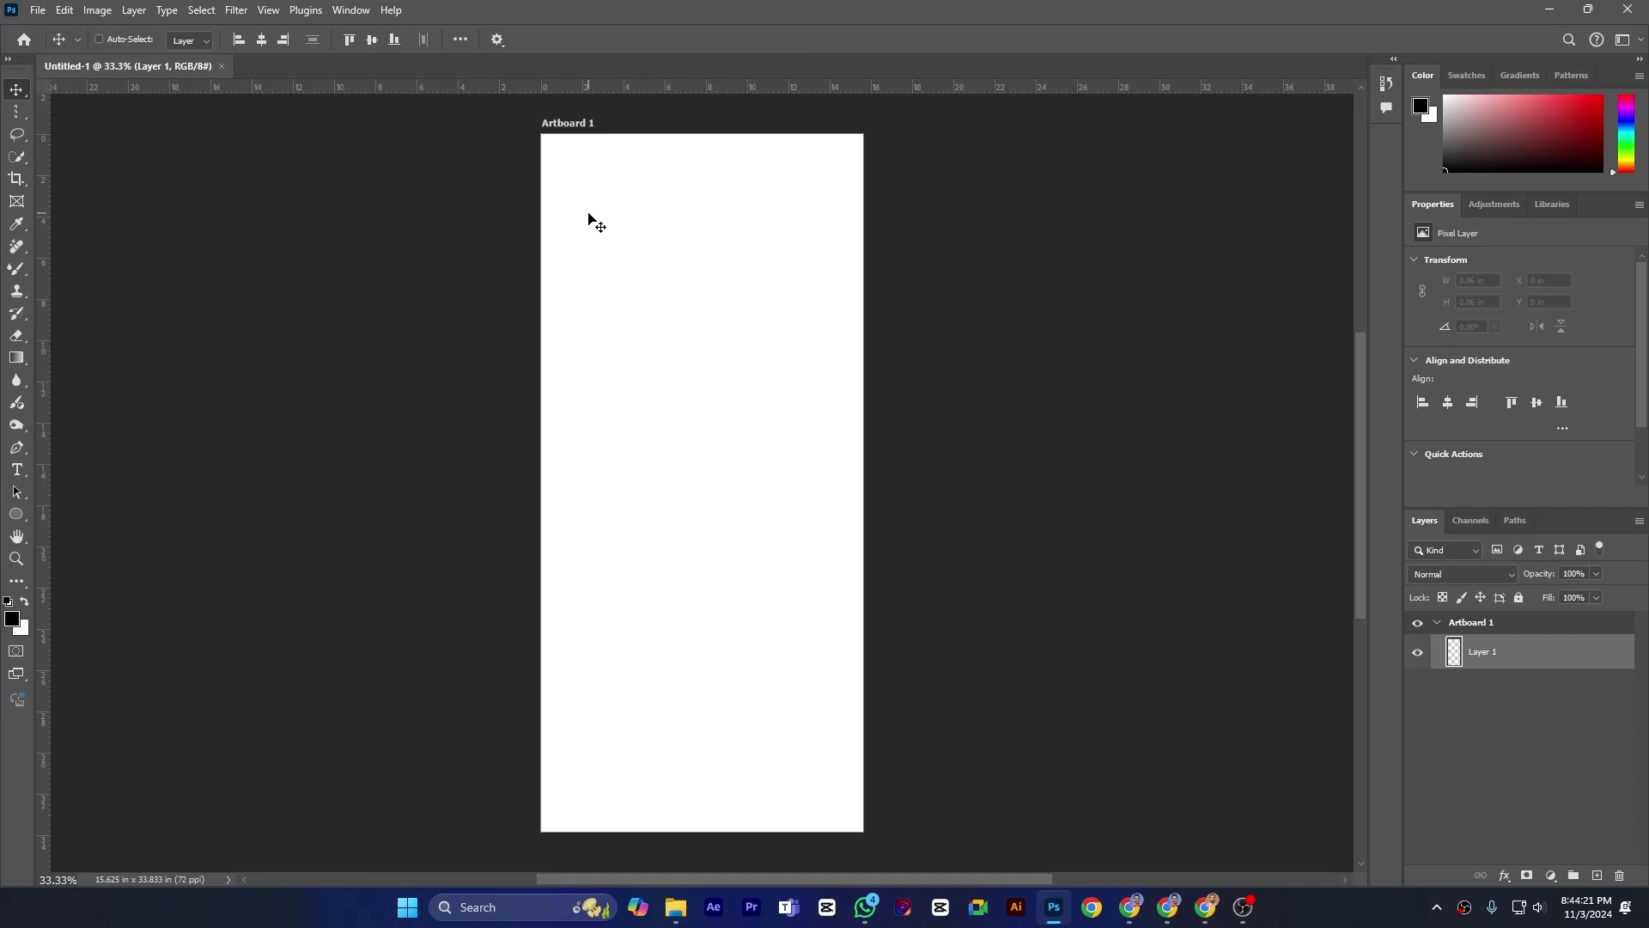
right_click(22, 94)
left_click(86, 105)
key("v")
right_click(26, 95)
left_click(86, 108)
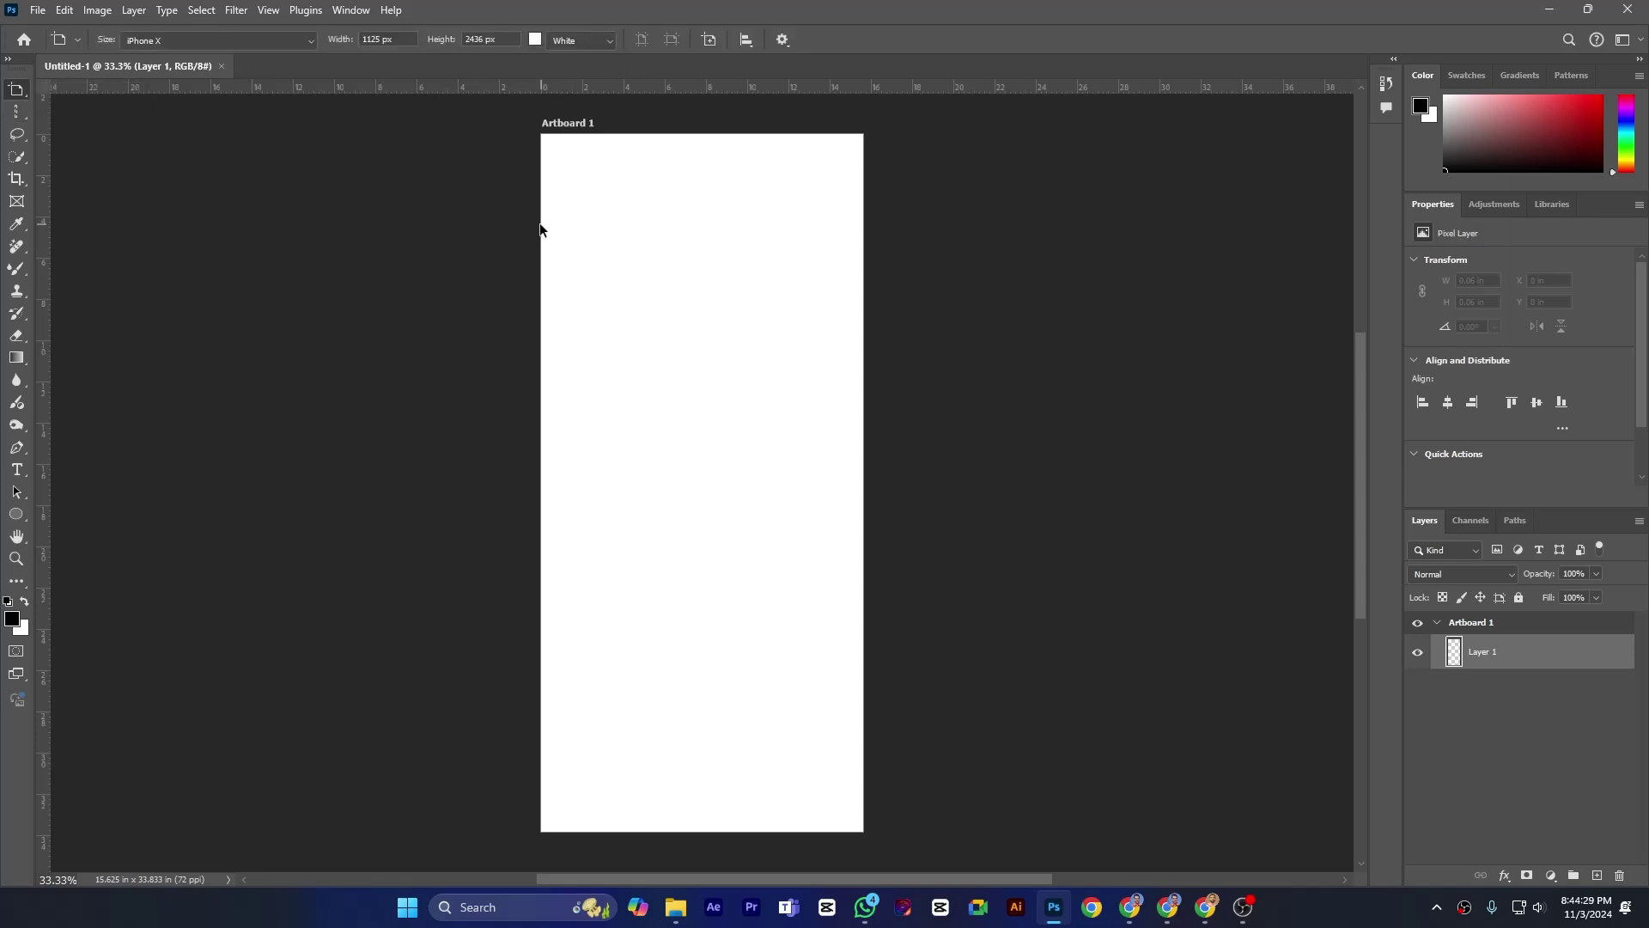
Step: Select Artboard 1 and add a second artboard directly to its right
left_click(539, 225)
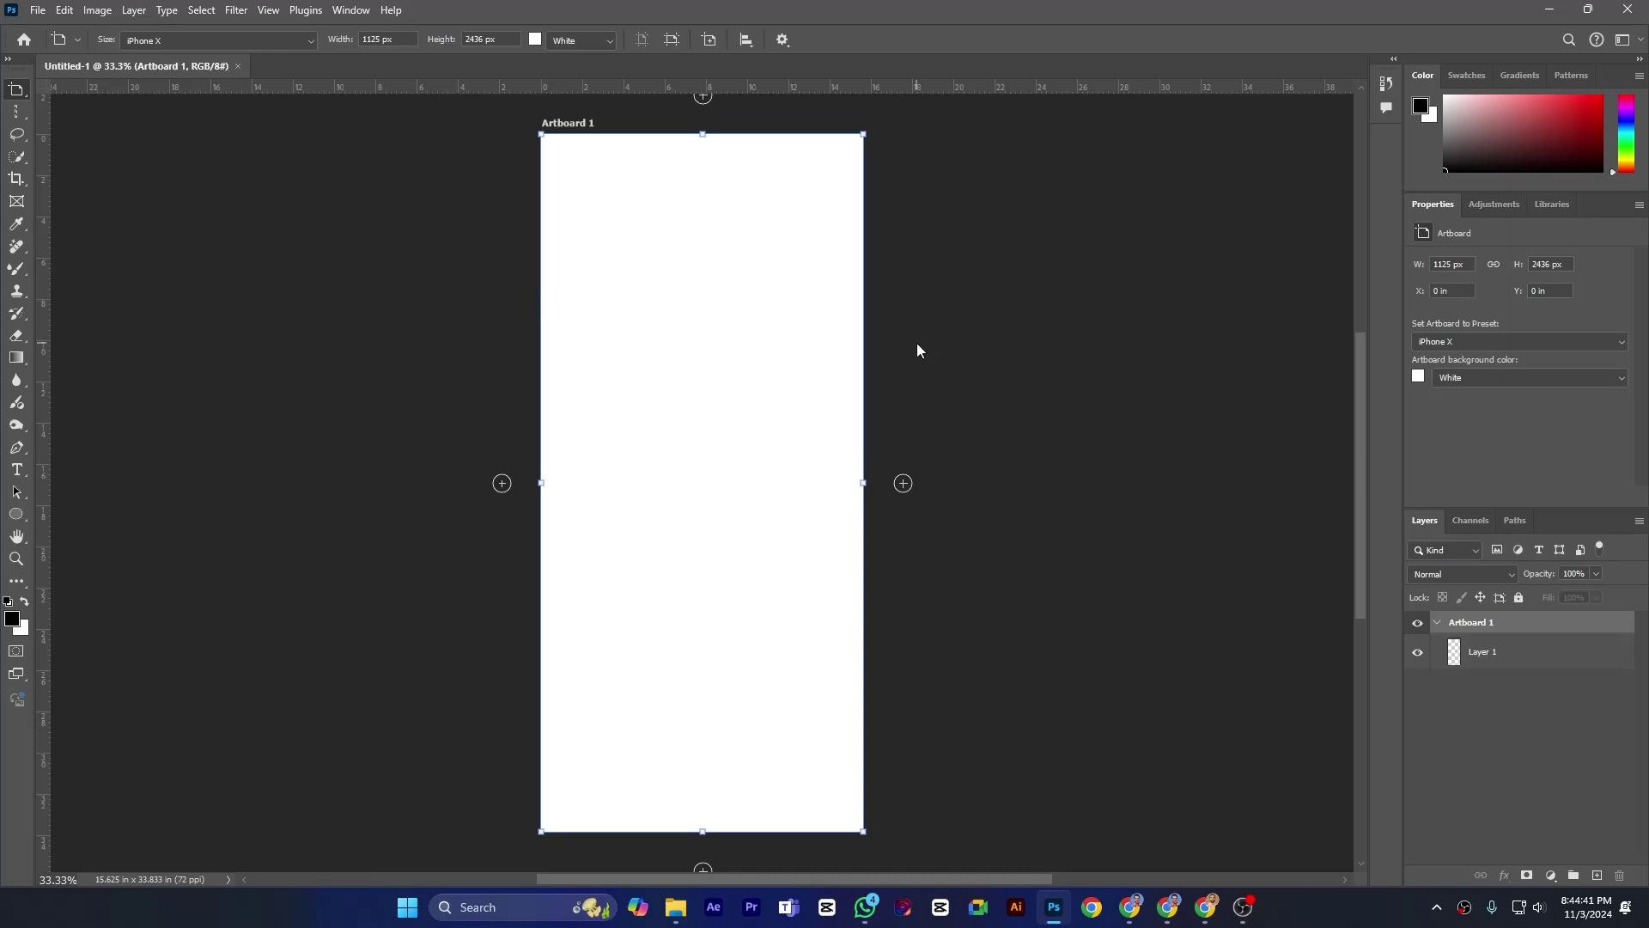
key("ctrl+minus")
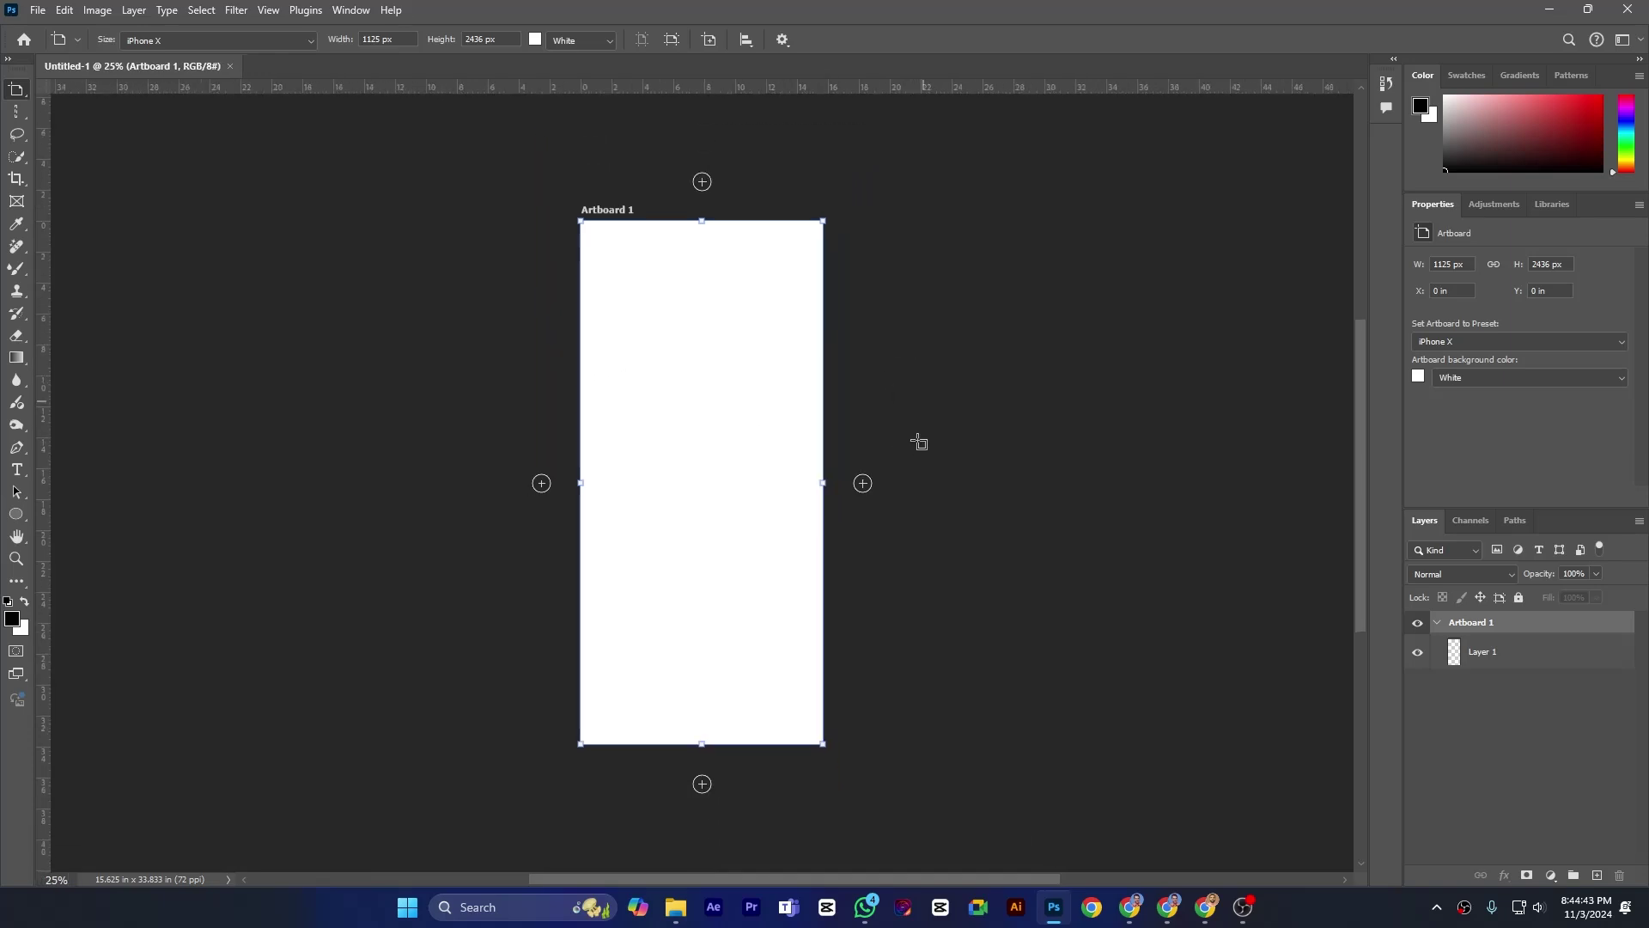
left_click(862, 484)
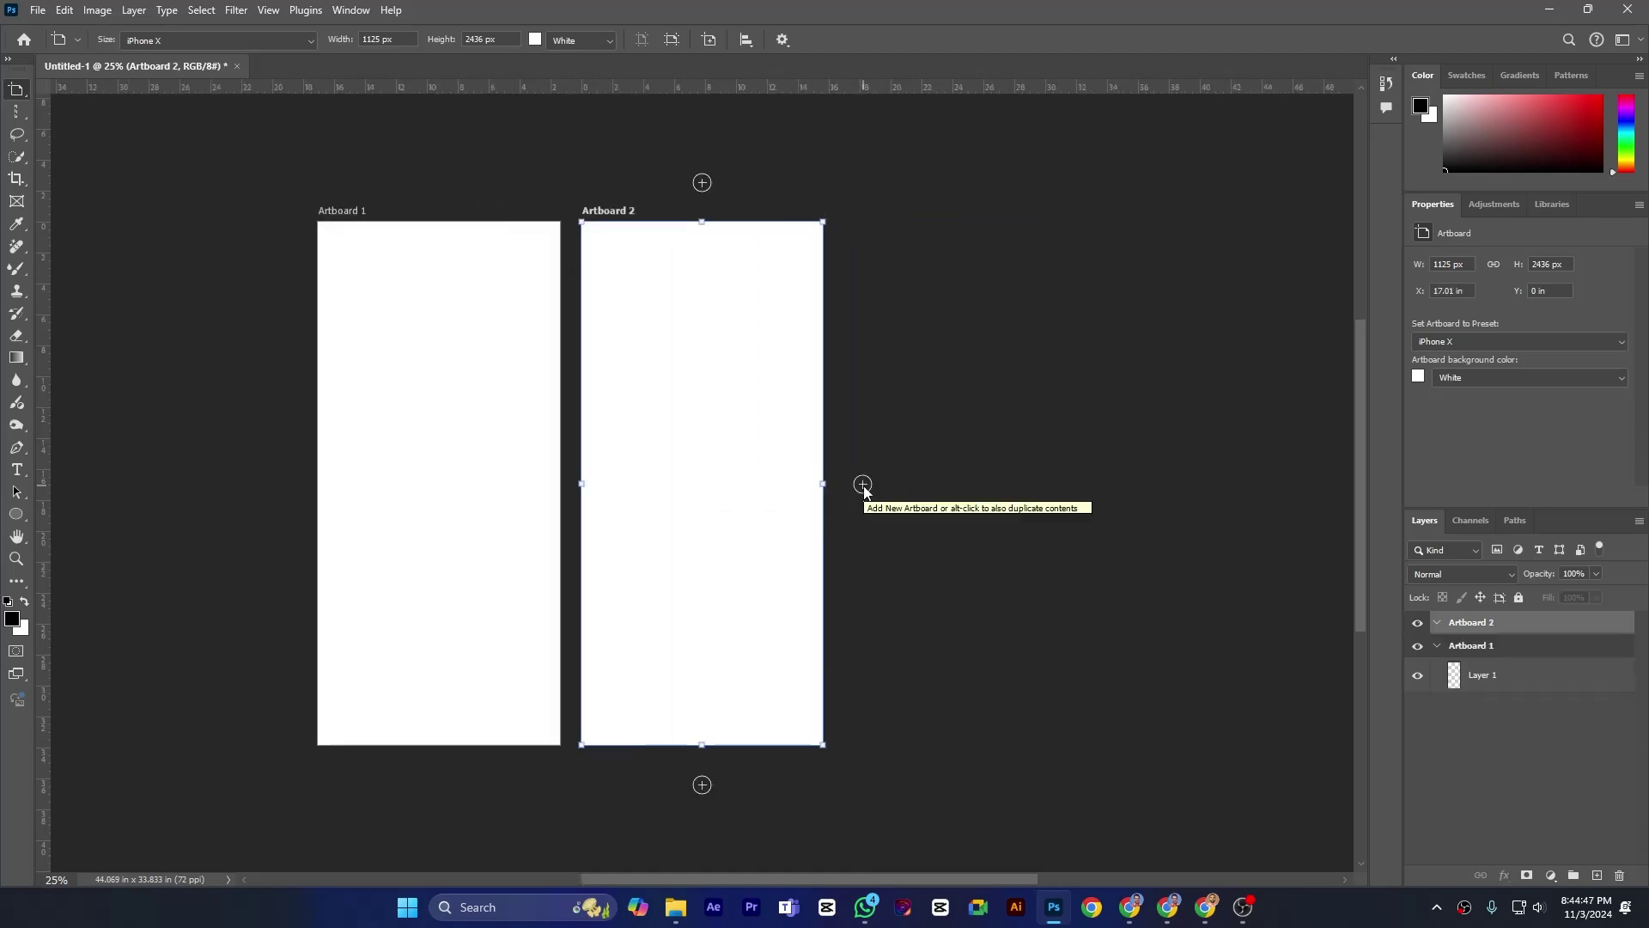
Step: Extend the artboards into two rows of four, adding two more to the upper row and four below
left_click(863, 483)
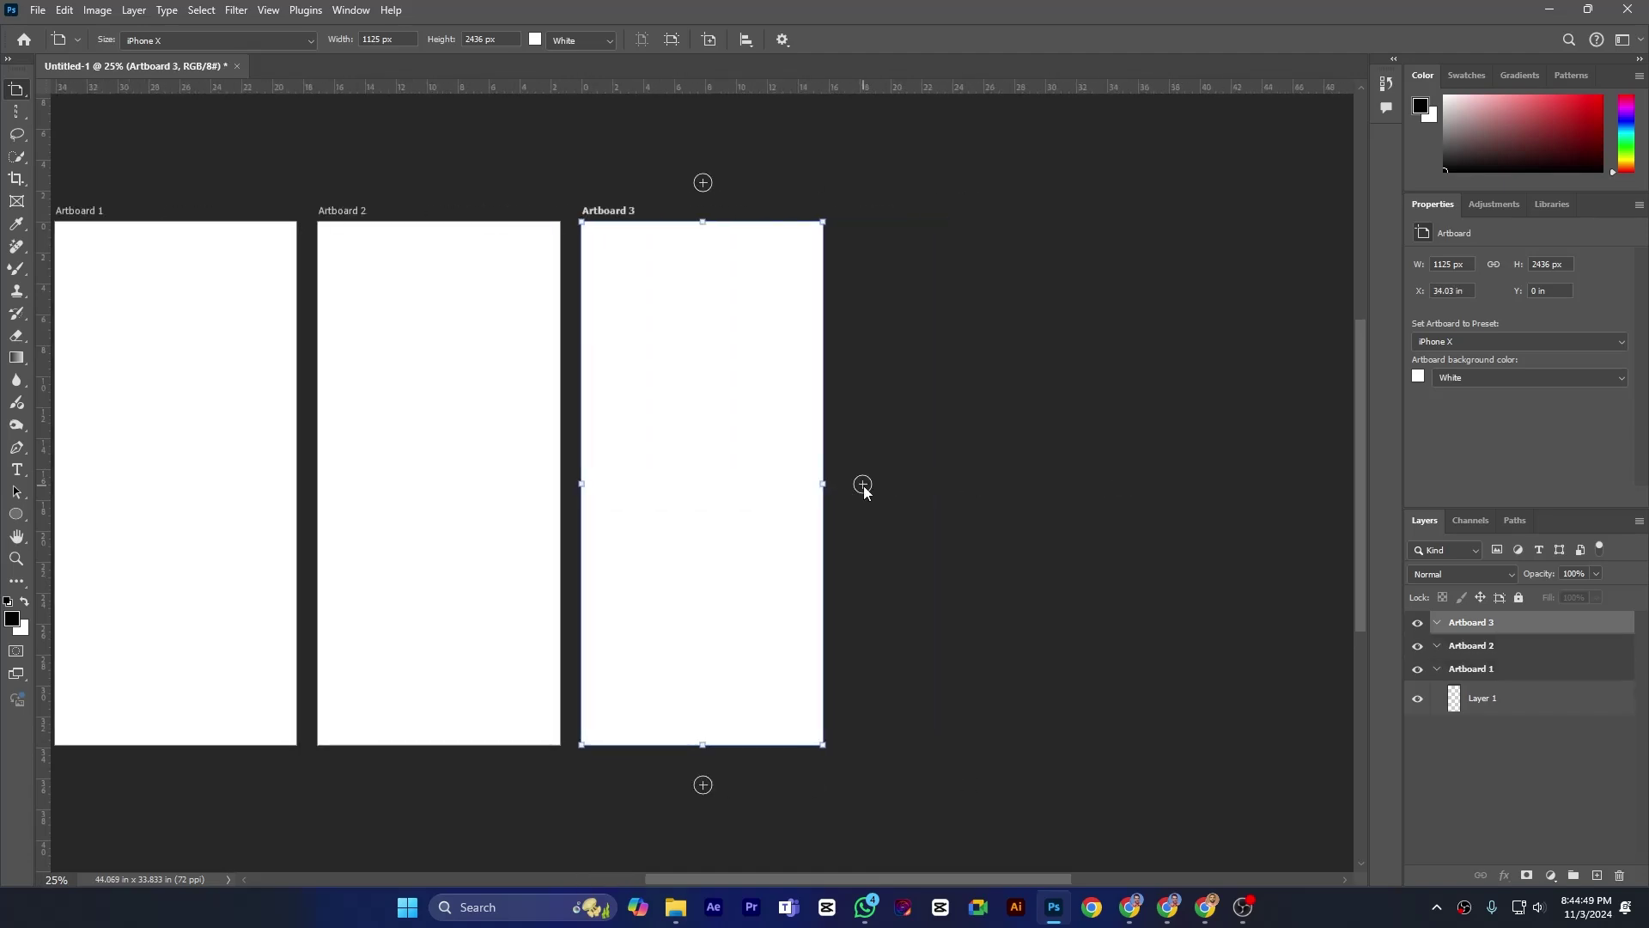
left_click(863, 486)
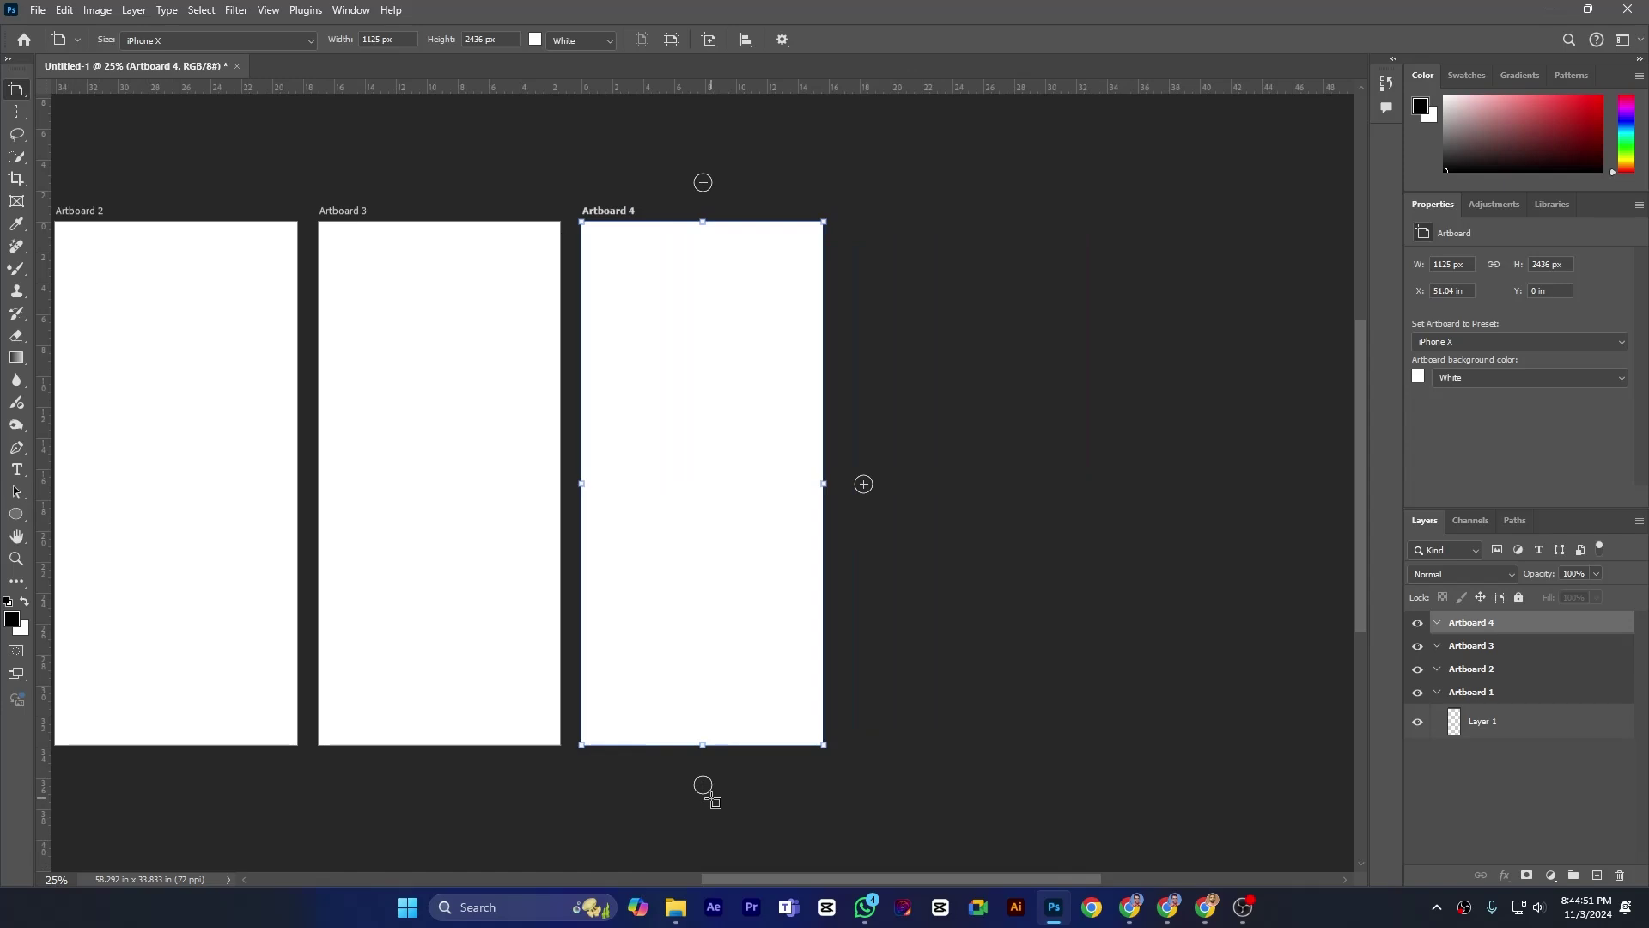
left_click(703, 784)
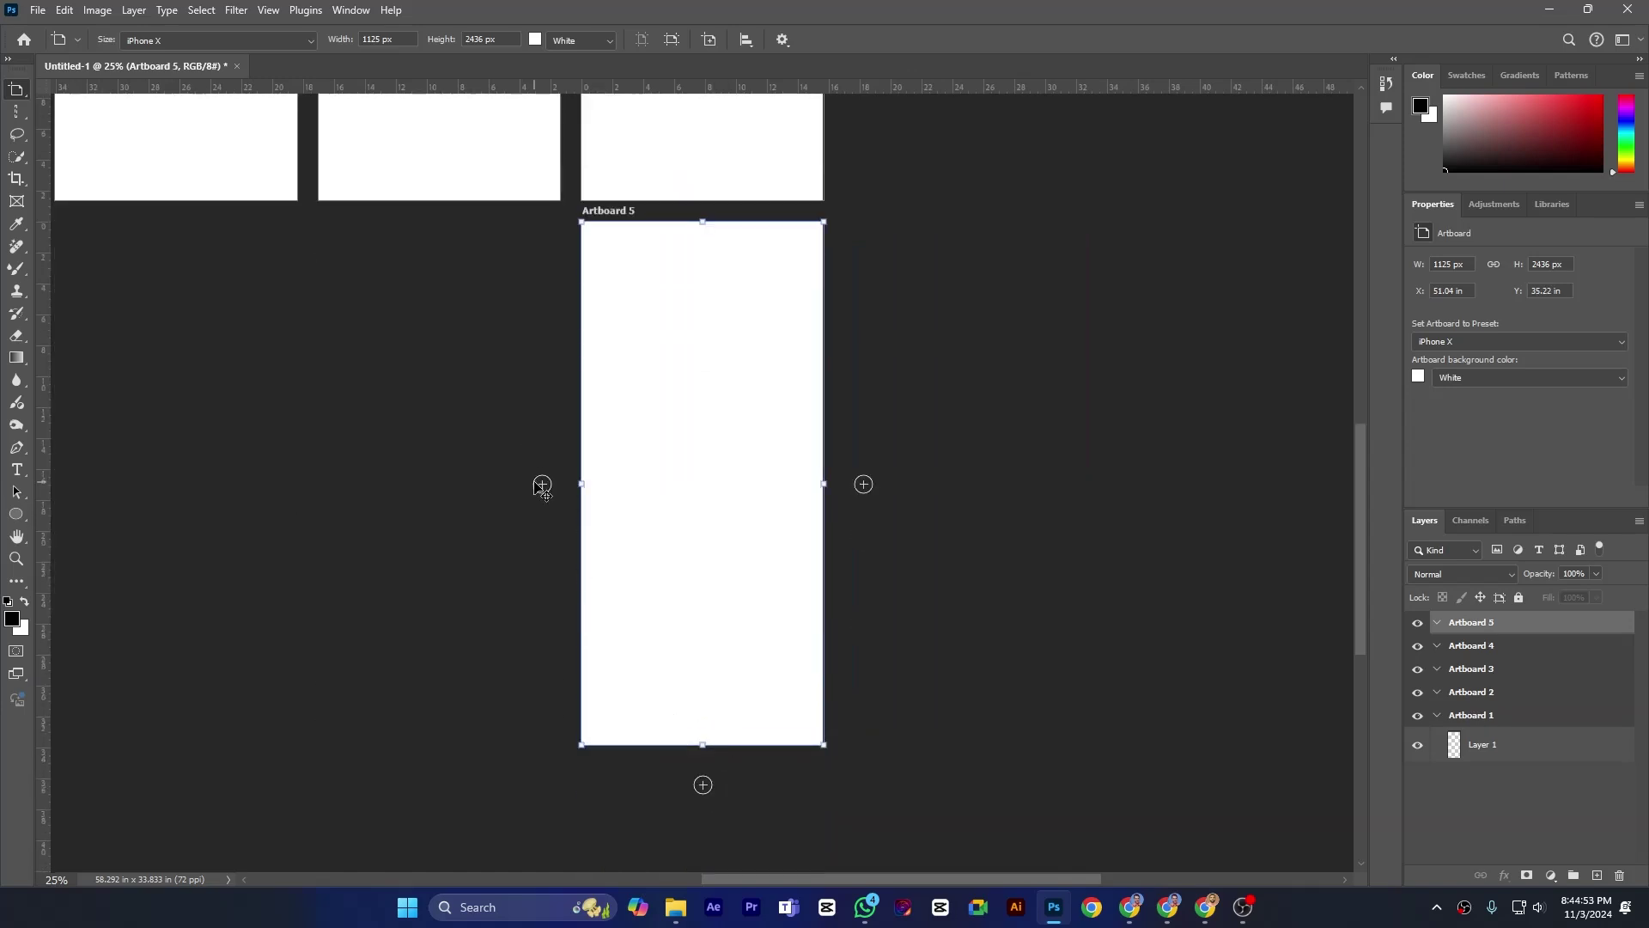
left_click(542, 484)
left_click(541, 484)
left_click(542, 485)
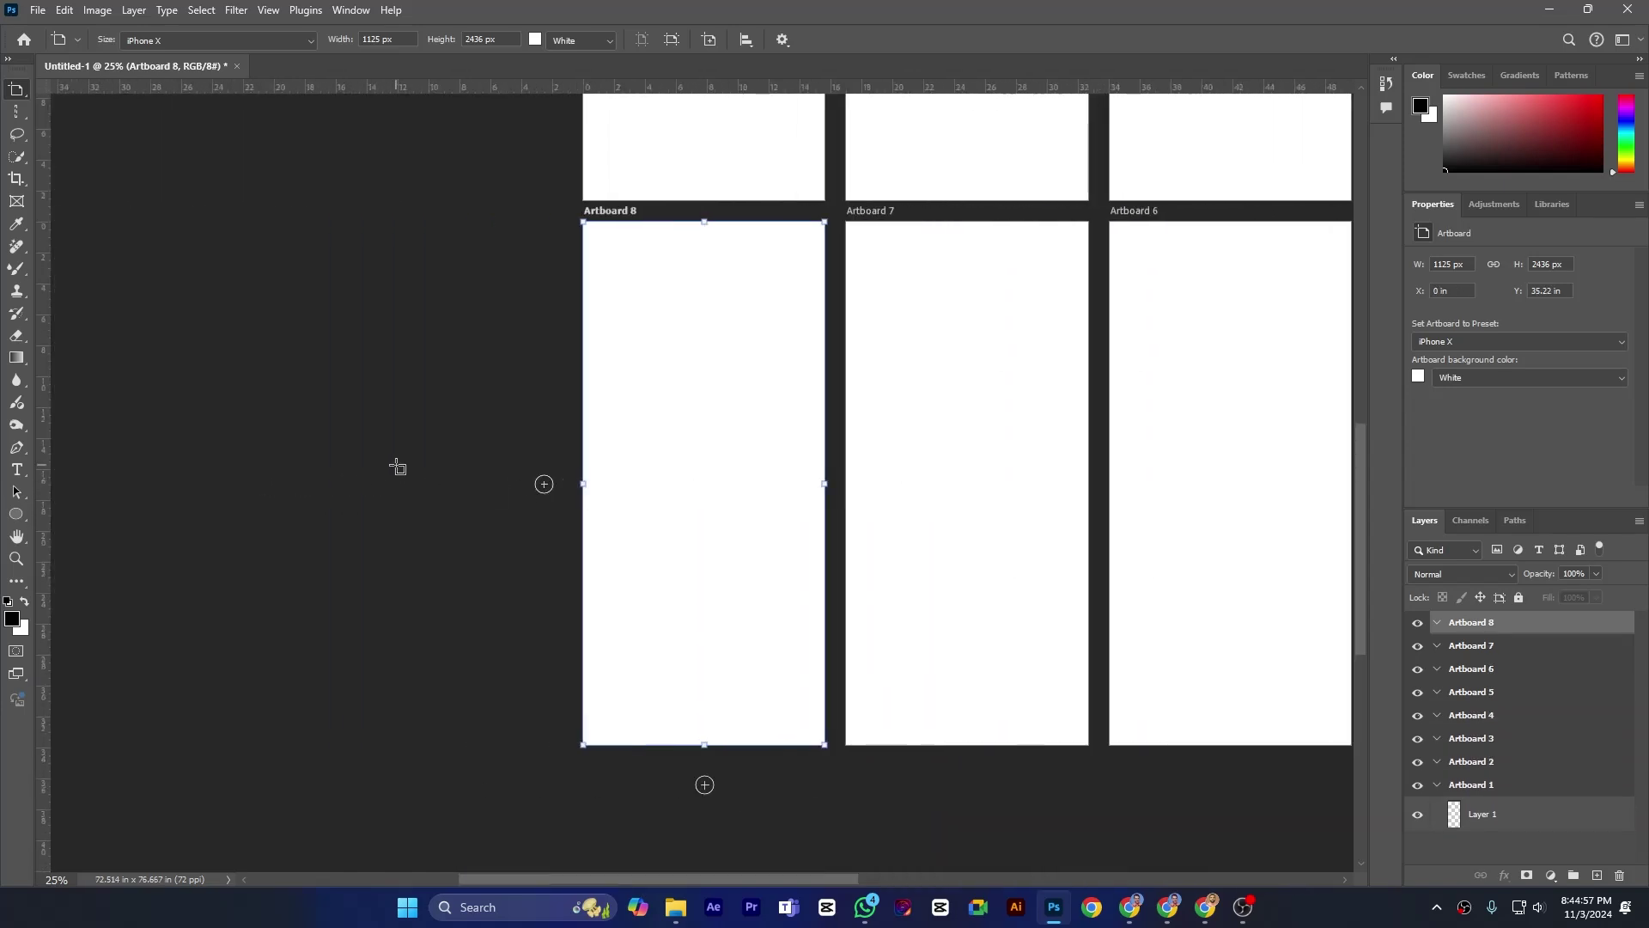
scroll(397, 467, "down", 2)
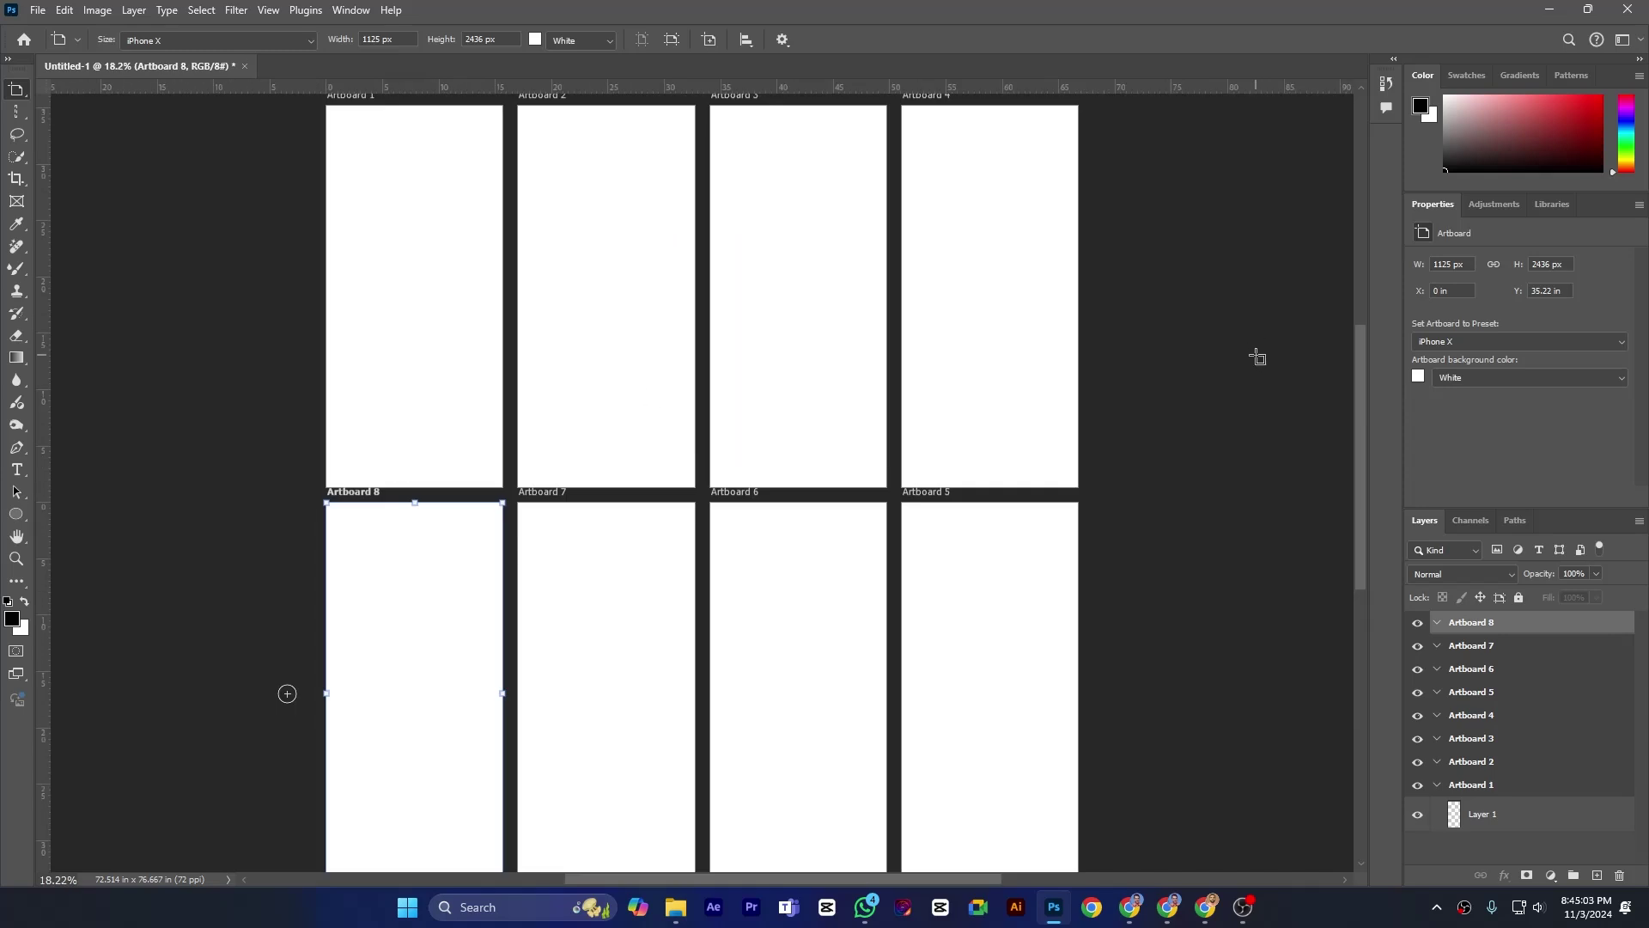
Step: Delete the six extra artboards, keeping only Artboard 1 and Artboard 2
key("Delete")
key("Delete")
key("Delete")
key("Delete")
key("Delete")
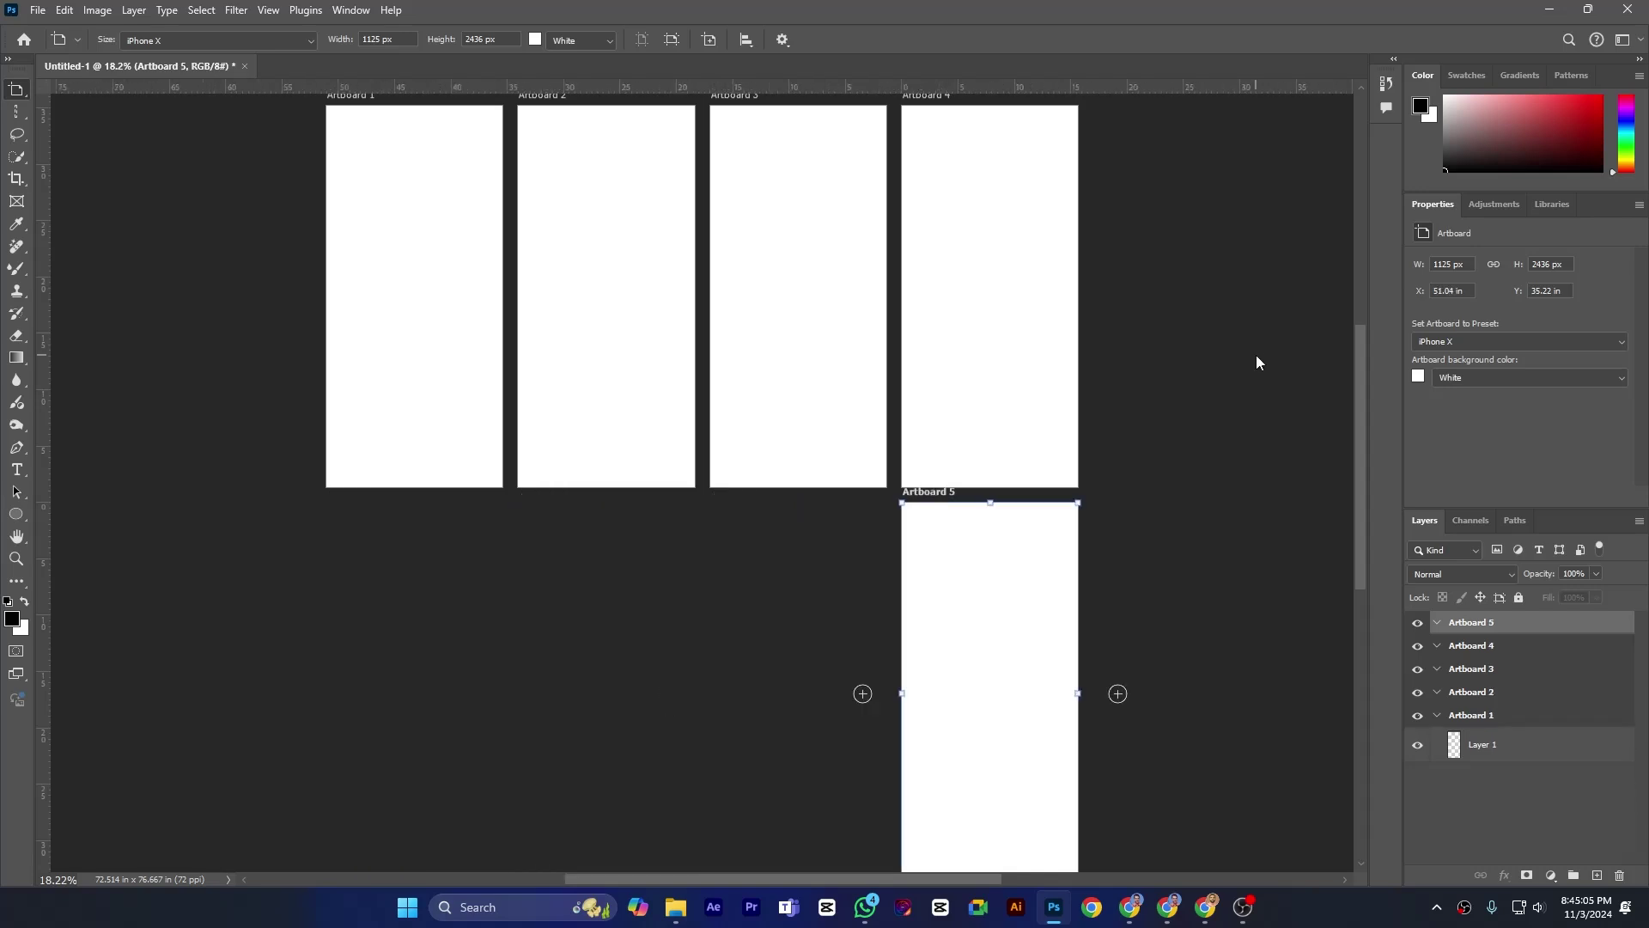
key("Delete")
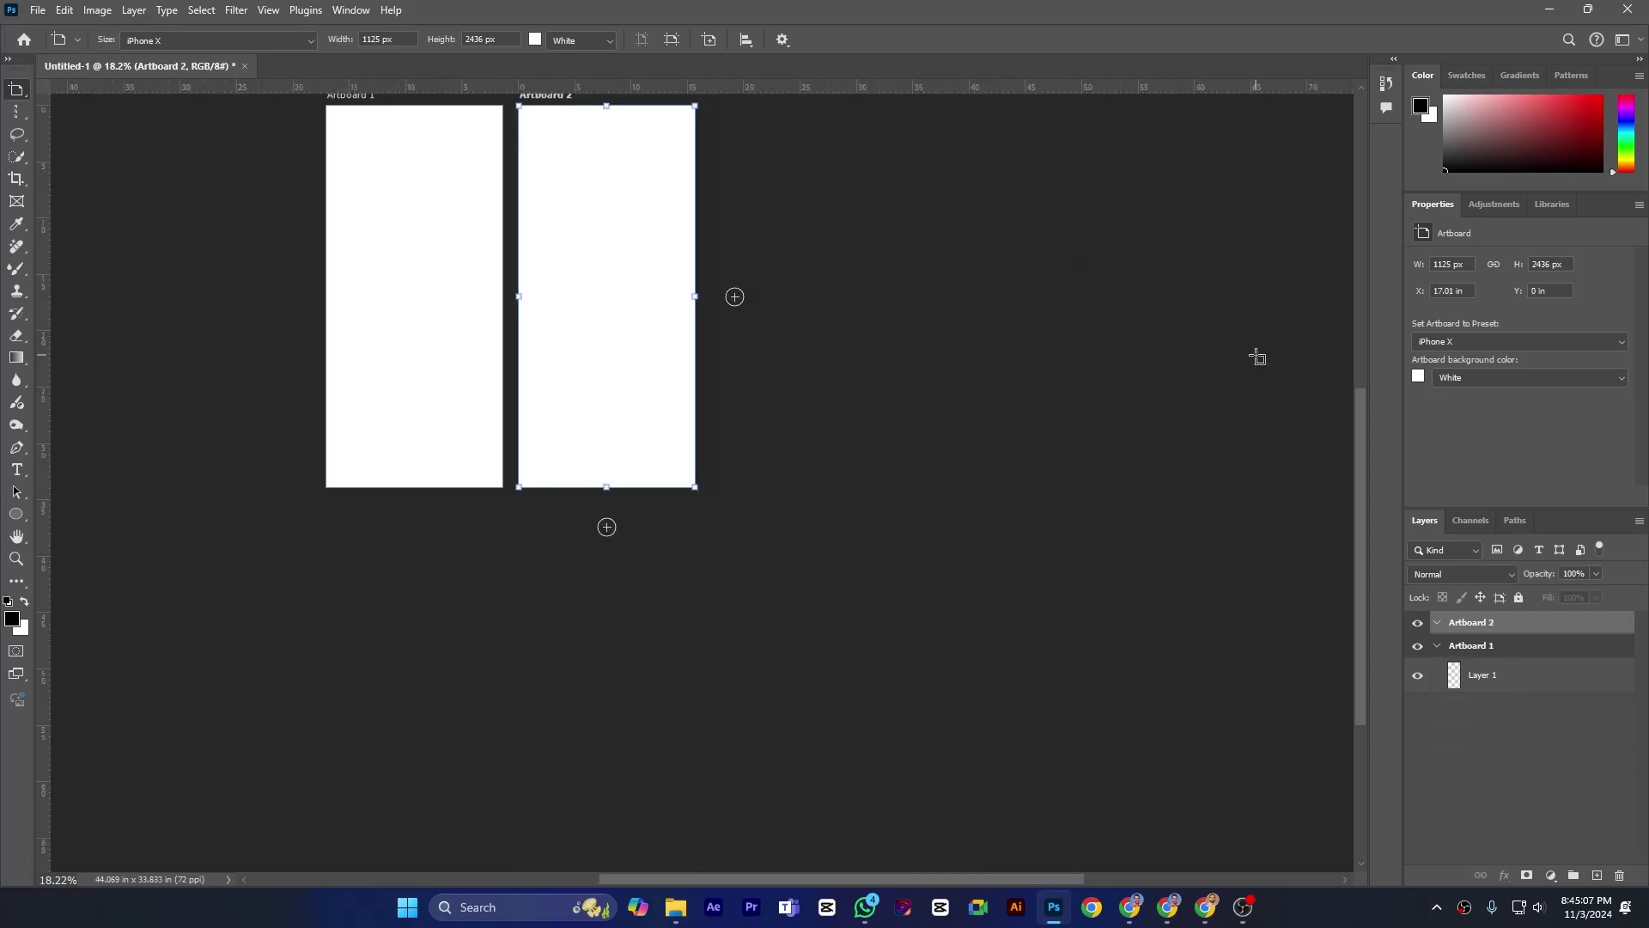
Step: Draw a black rectangle about 532 x 635 px in the middle of Artboard 1
scroll(893, 360, "up", 3)
scroll(893, 361, "left", 2)
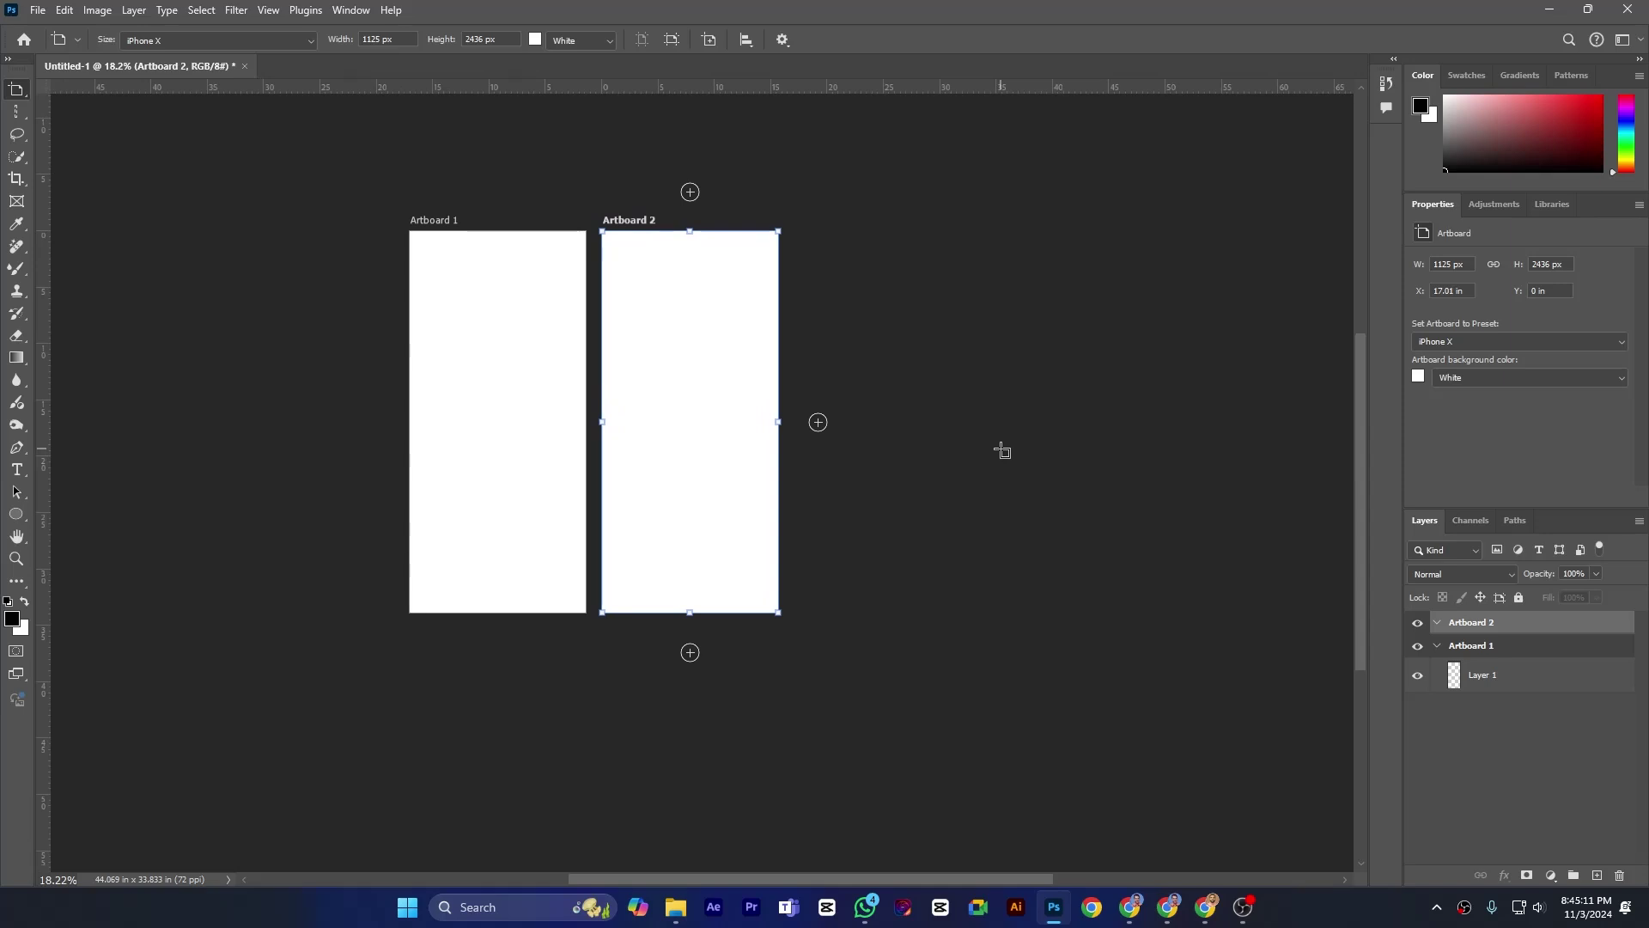
left_click_drag(29, 526, 85, 515)
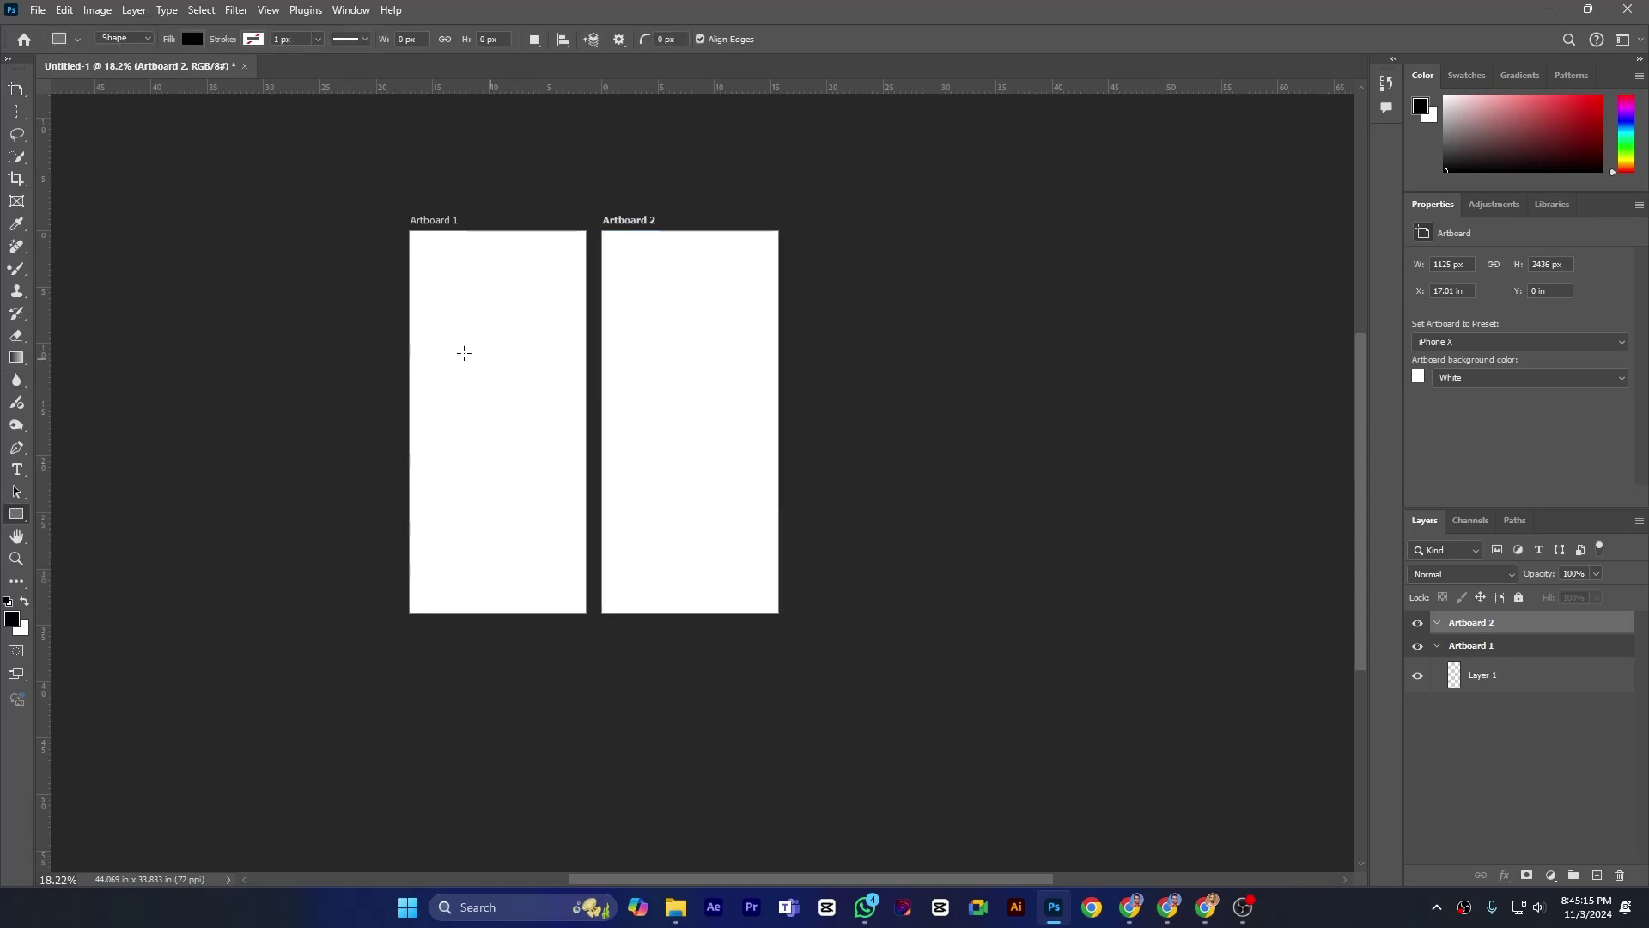
left_click_drag(449, 346, 532, 445)
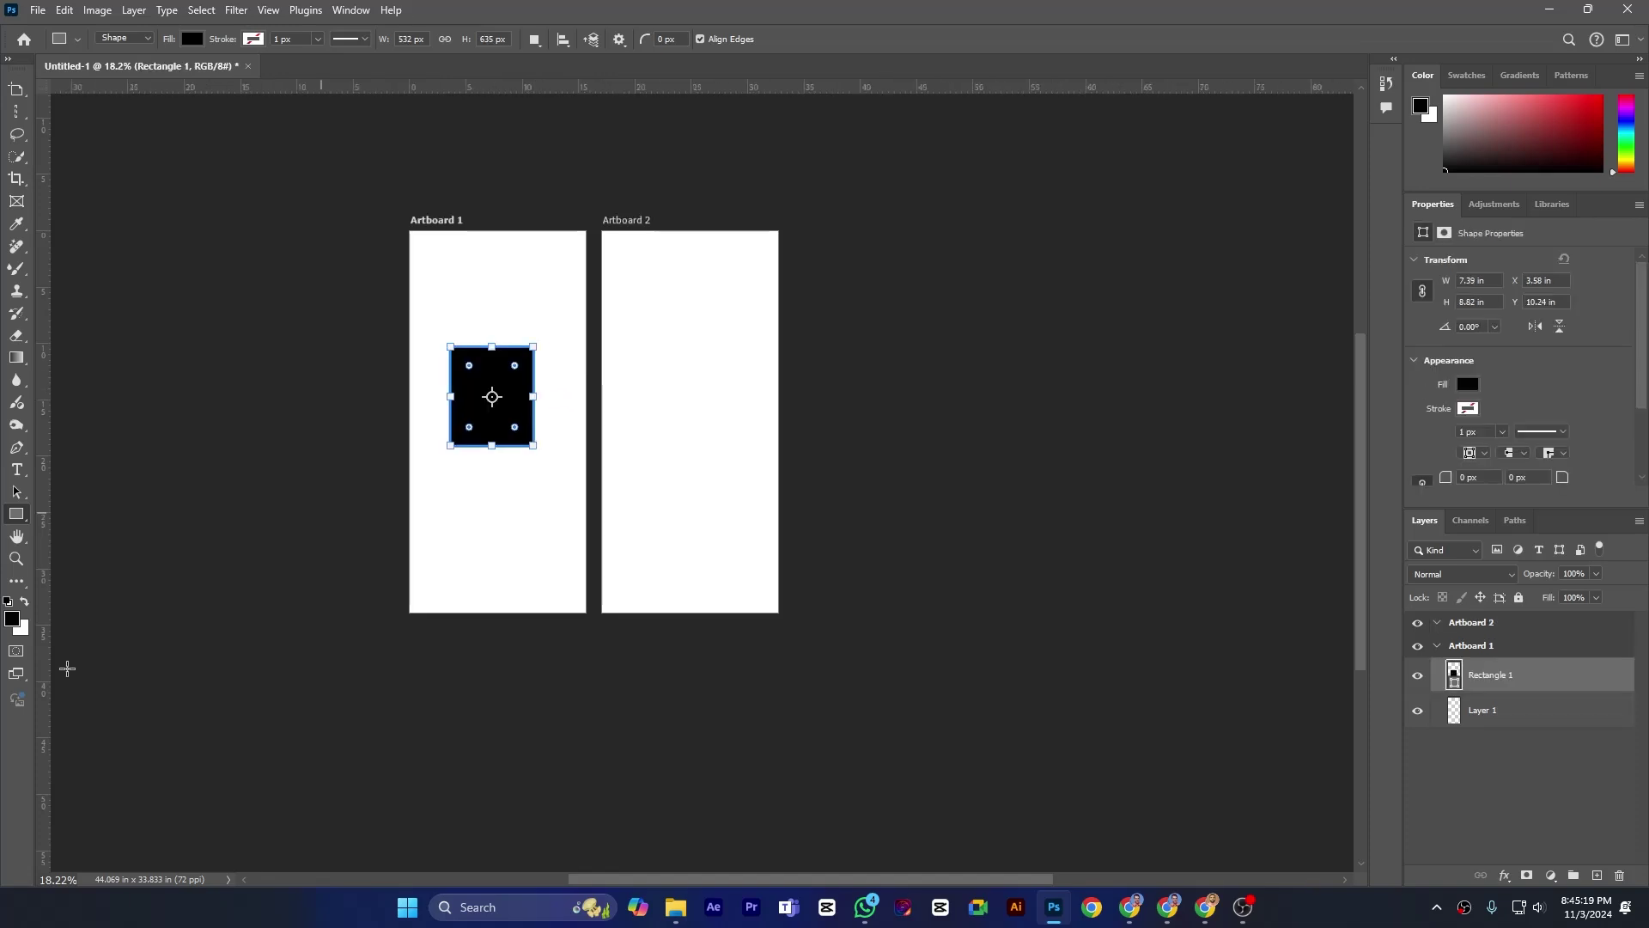
Step: Draw a black ellipse about 537 x 511 px at the left edge of Artboard 2
right_click(24, 523)
left_click(69, 532)
left_click_drag(612, 329, 681, 393)
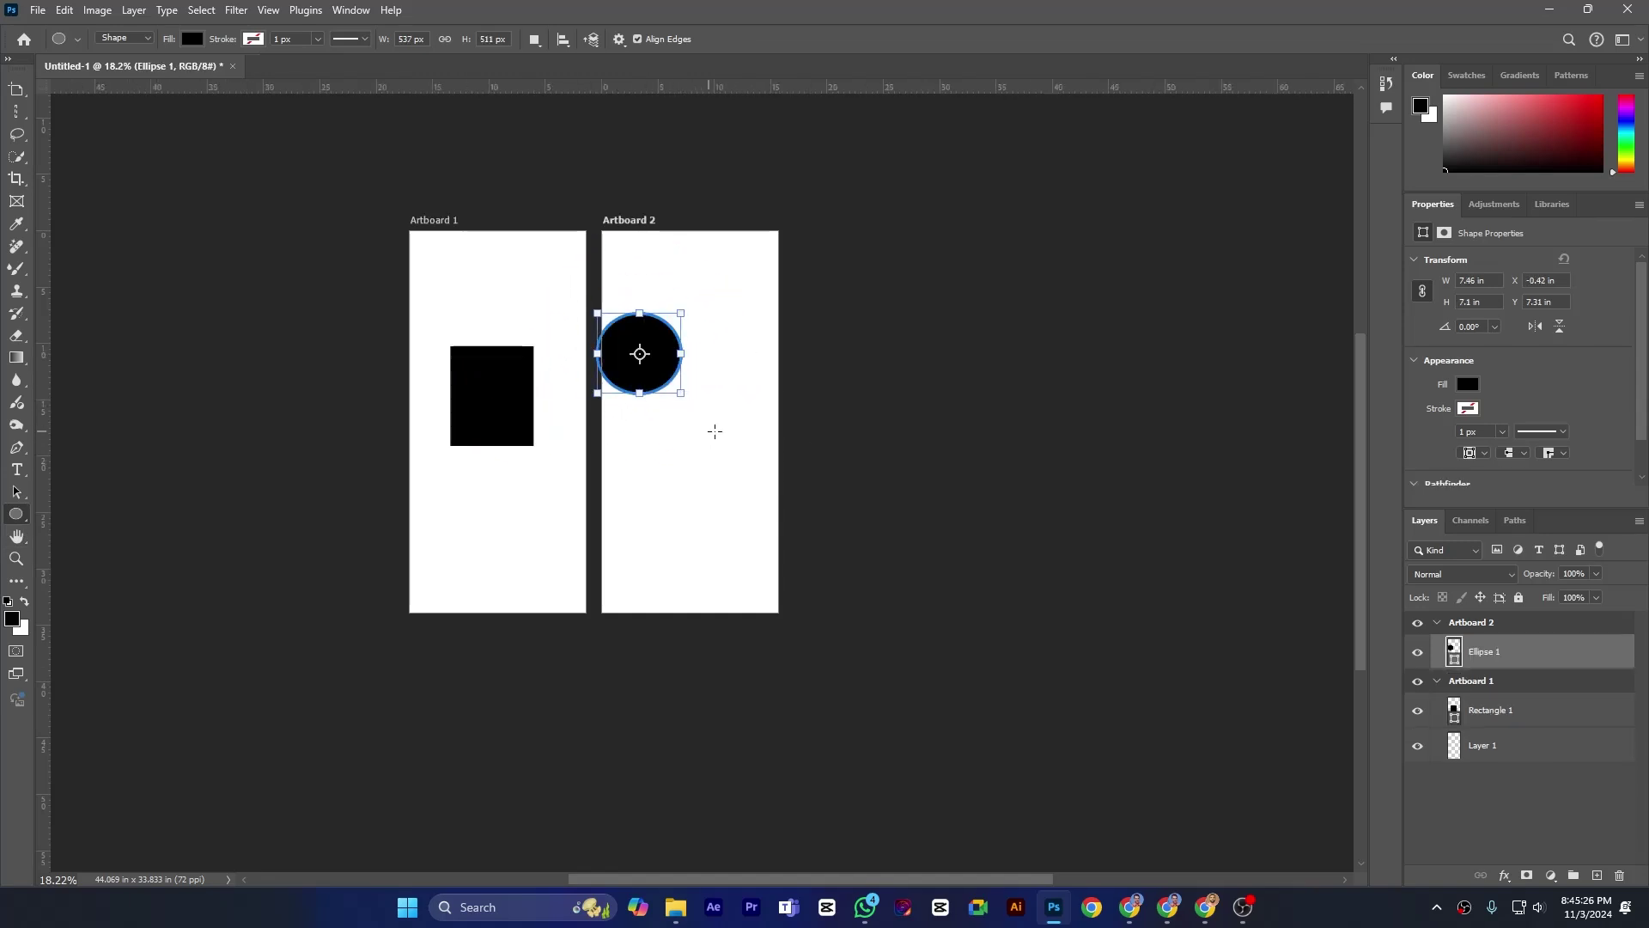
Step: Enable Auto-Select for the Move tool and move the ellipse inside Artboard 2, to about X 3.39 in, Y 10.24 in
left_click(17, 90)
right_click(16, 89)
left_click(77, 90)
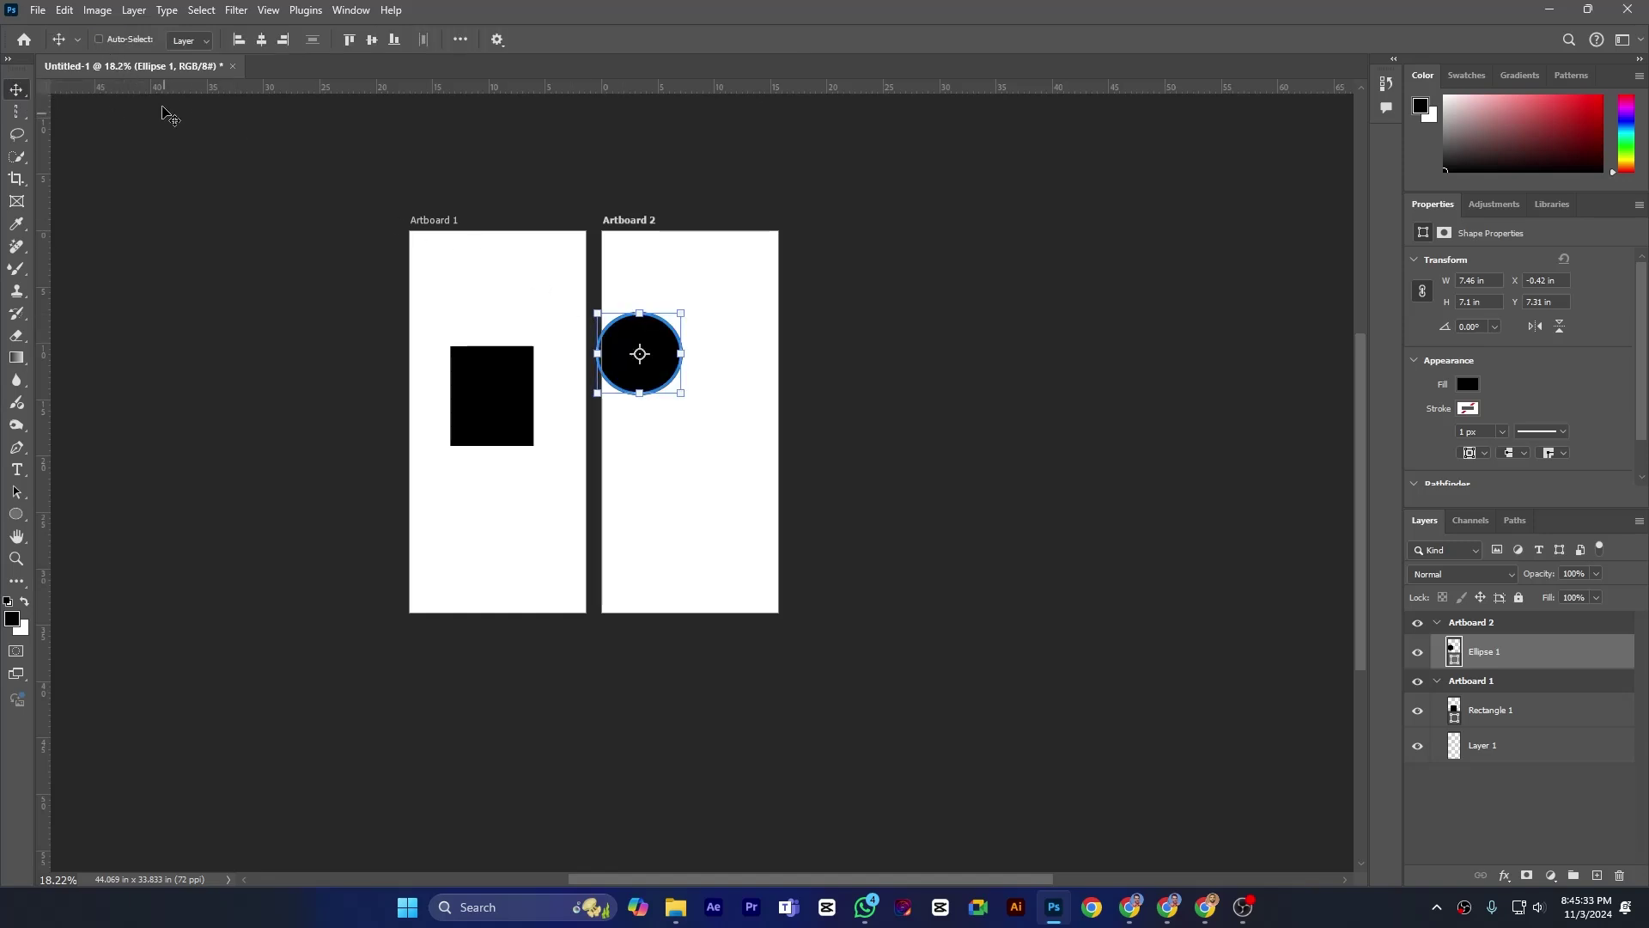
left_click(98, 39)
left_click_drag(628, 347, 669, 381)
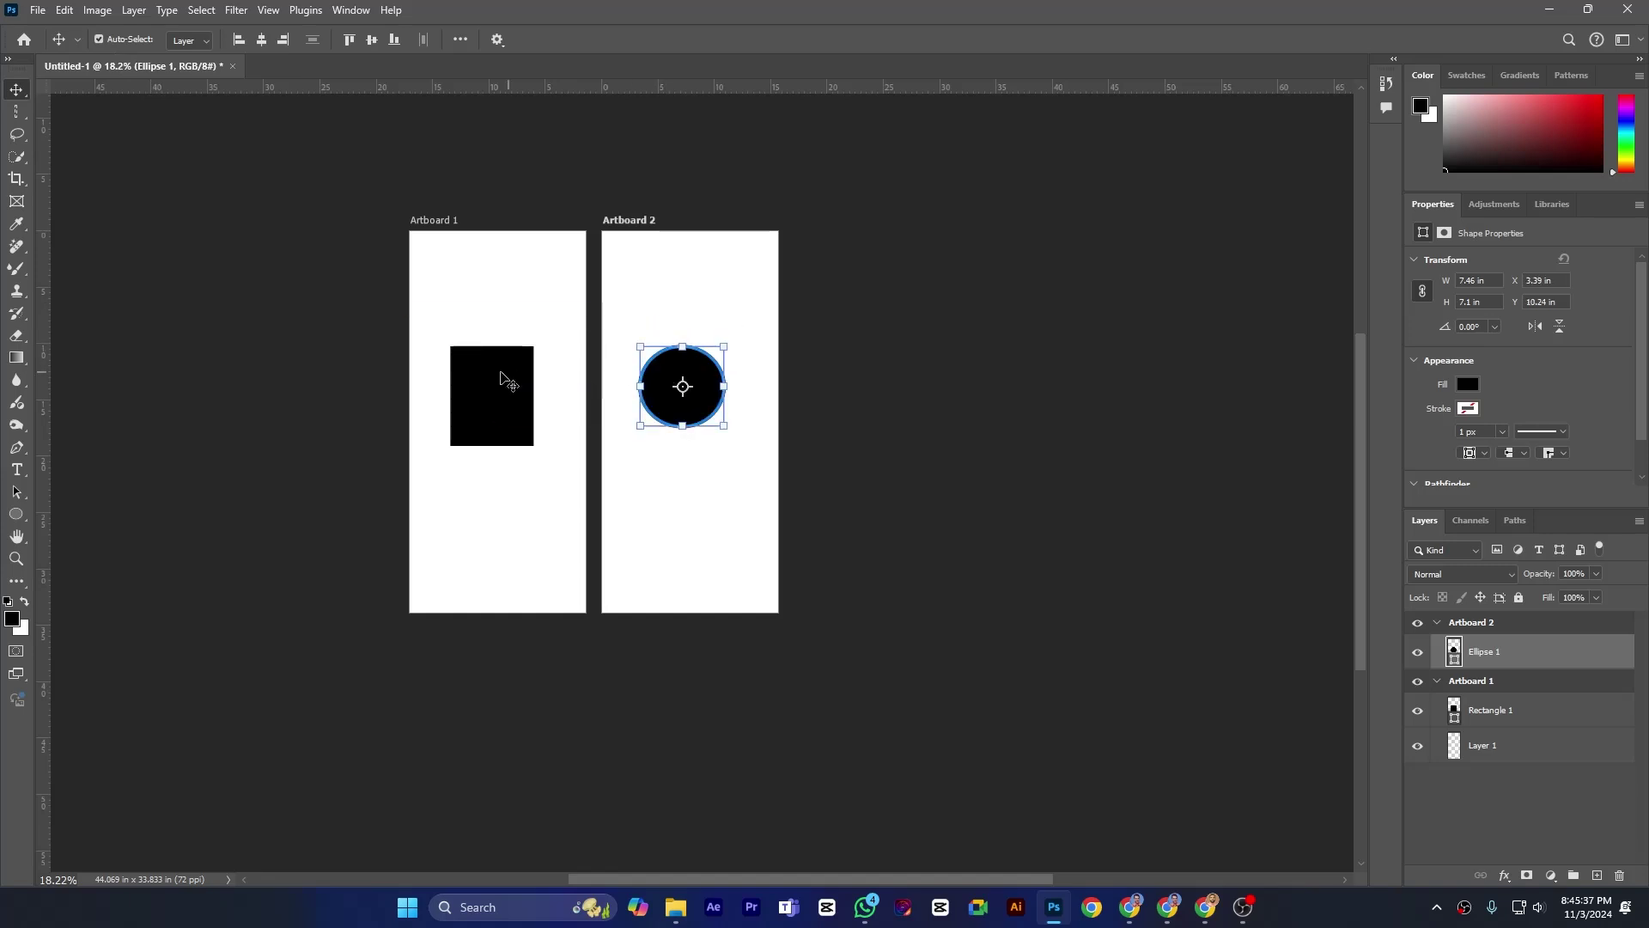
Step: Try Auto-Select by alternately selecting the rectangle on Artboard 1 and the ellipse on Artboard 2
left_click(489, 378)
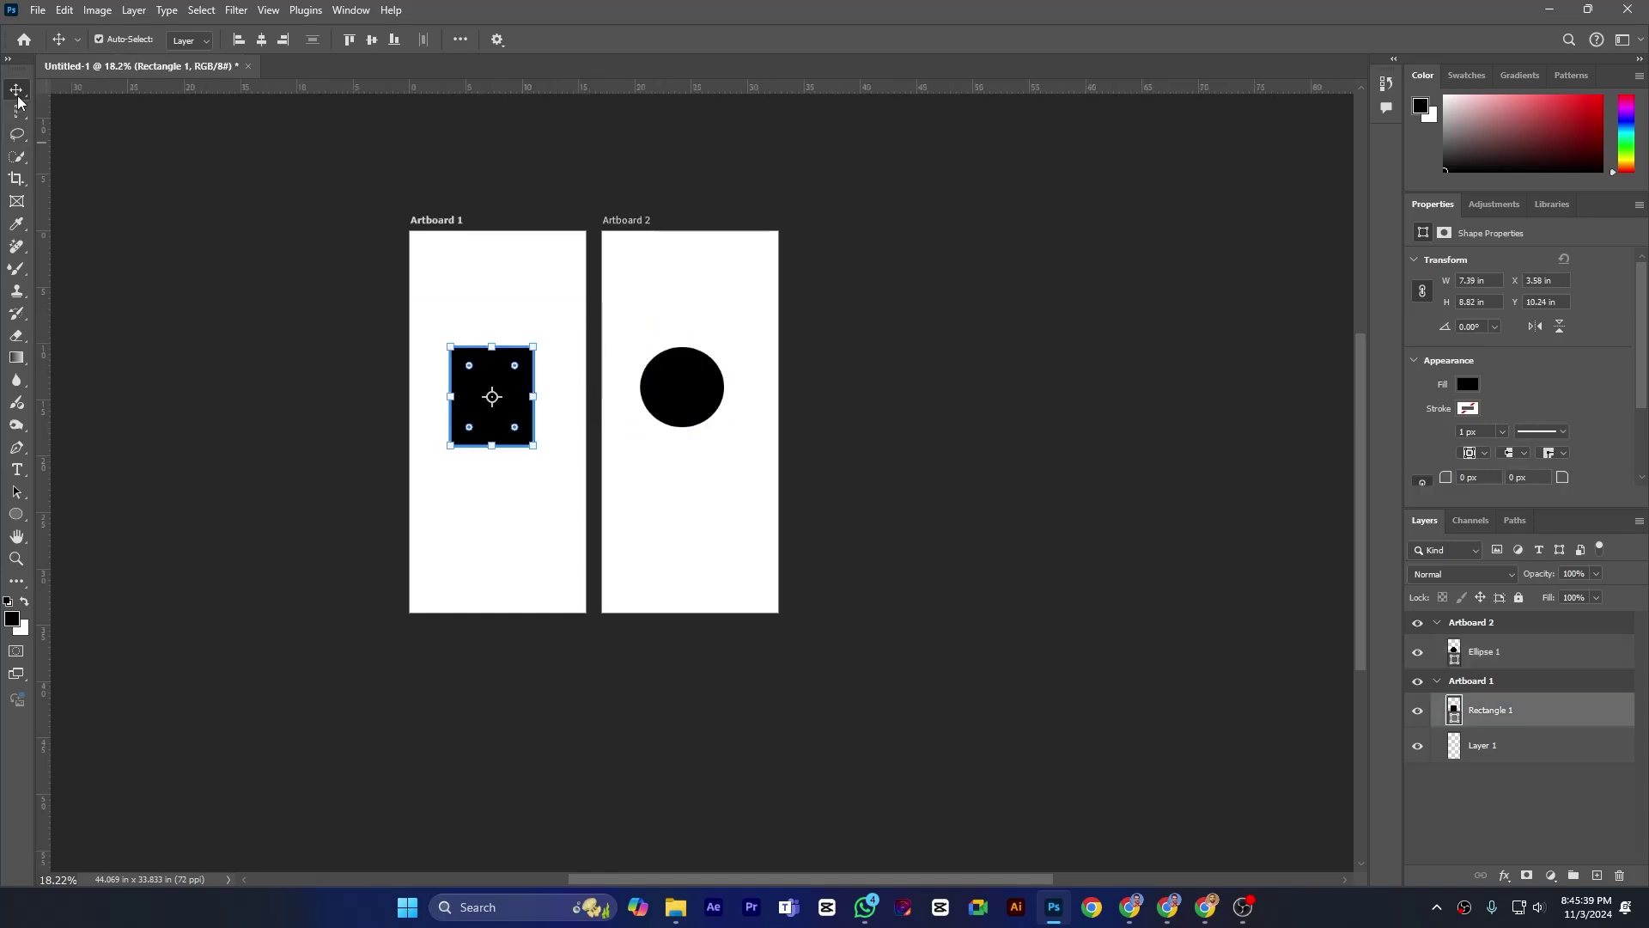
left_click(673, 403)
left_click(672, 404)
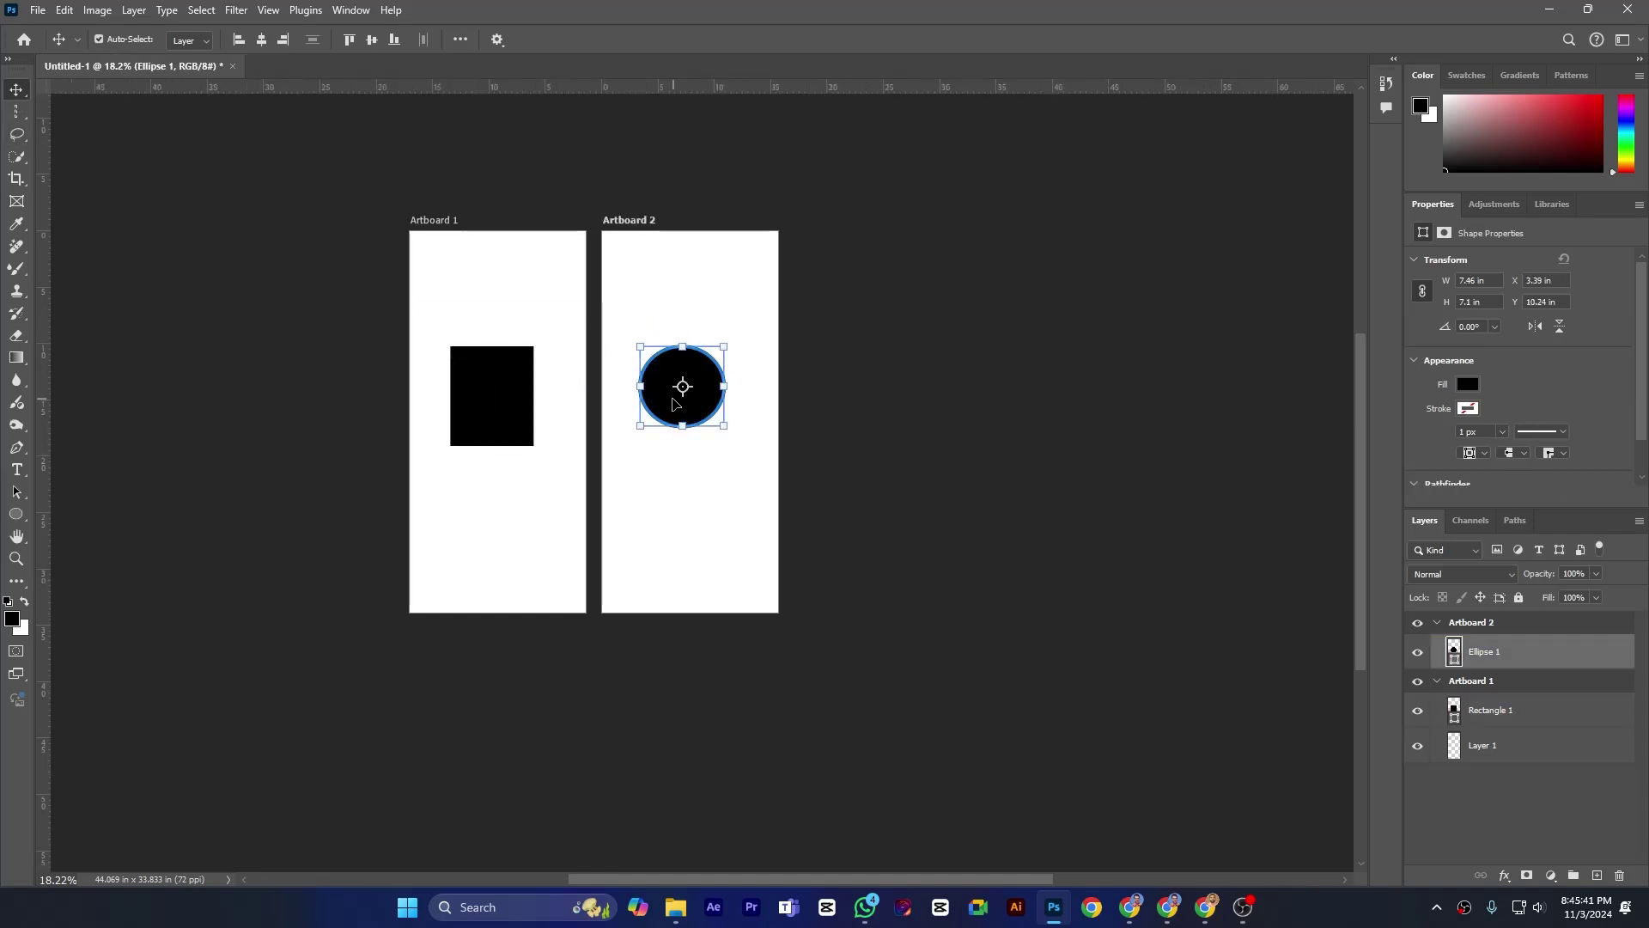
left_click(469, 402)
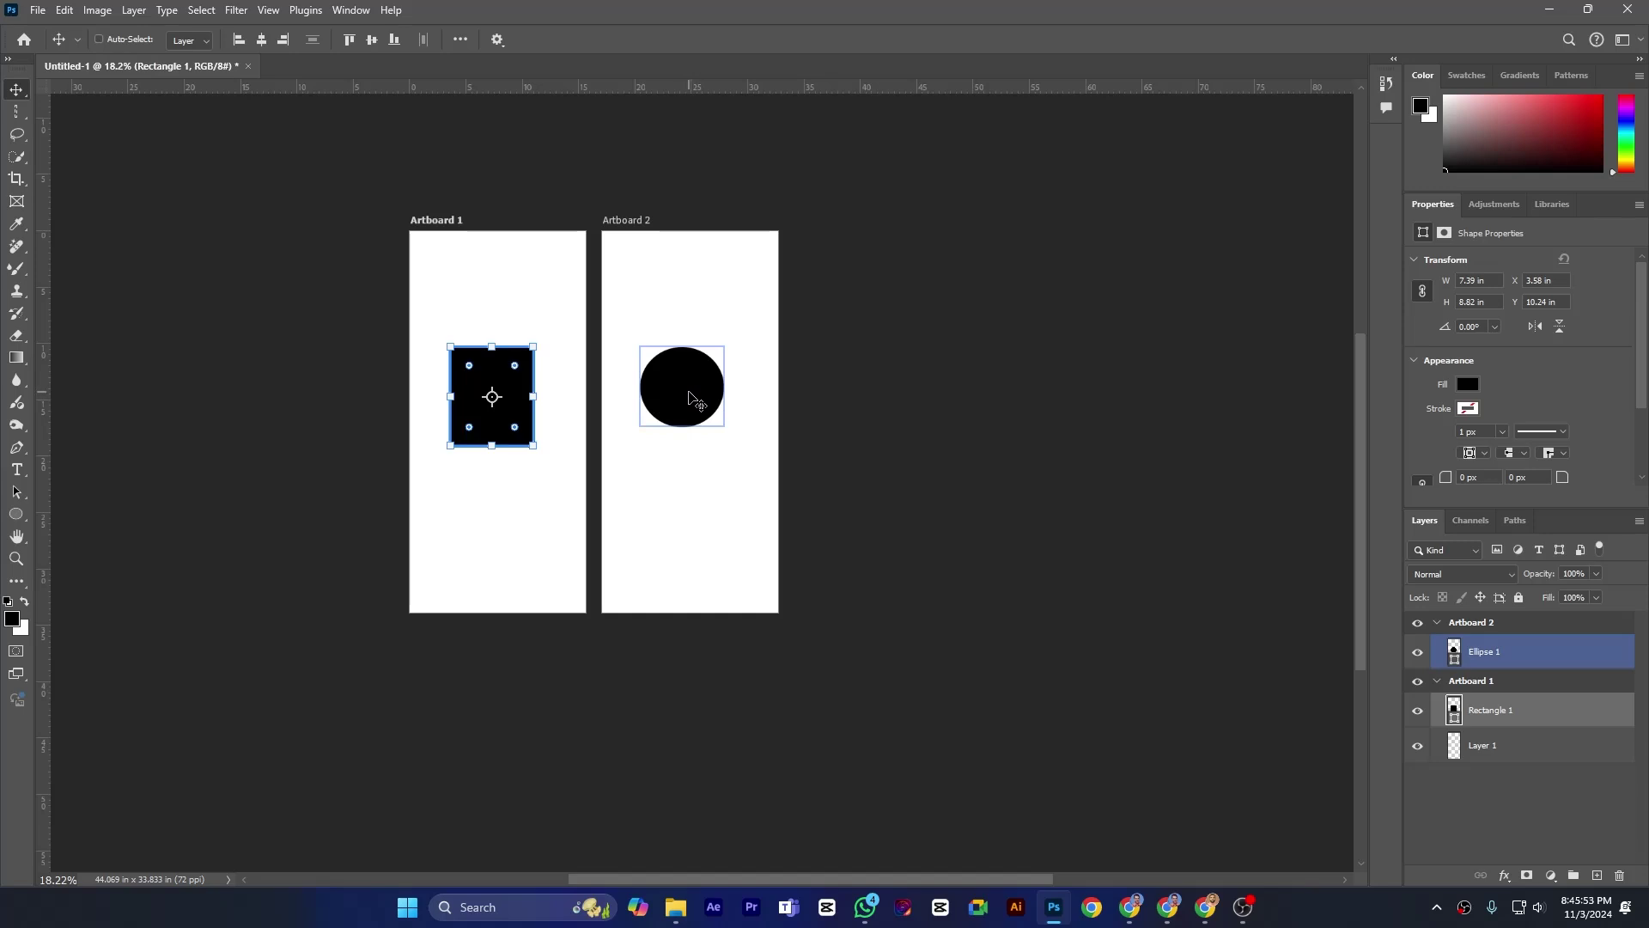
Step: Switch between the two shapes using temporary auto-selection, and move the ellipse to about X 4.08 in, Y 11.1 in
key("ctrl")
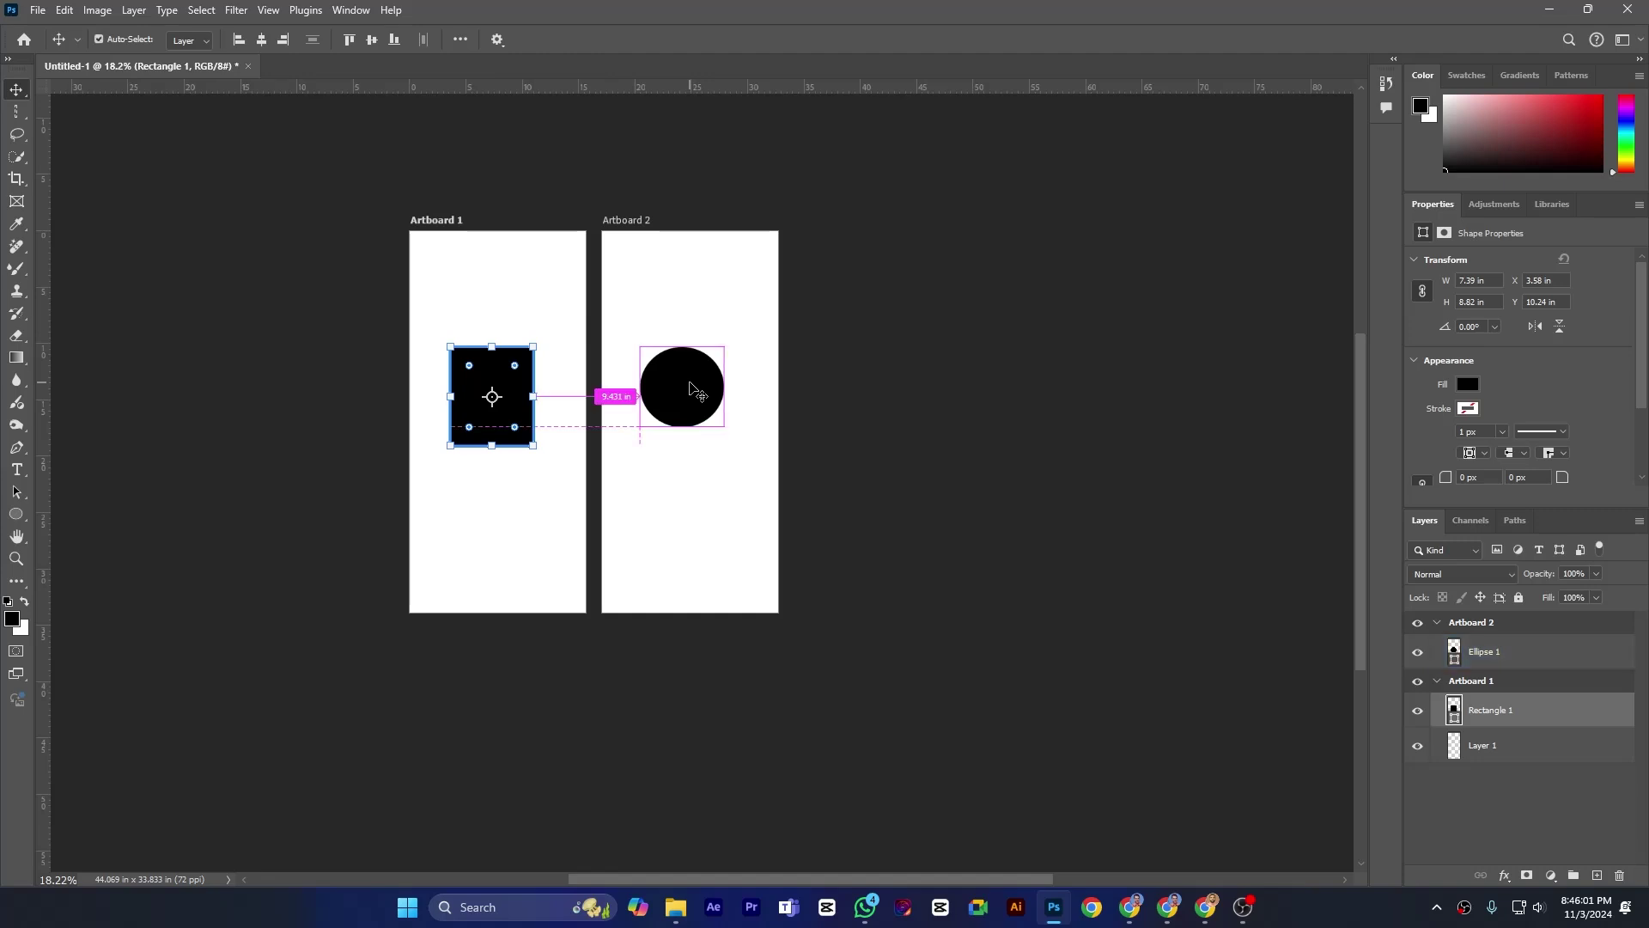
left_click(696, 392, "ctrl")
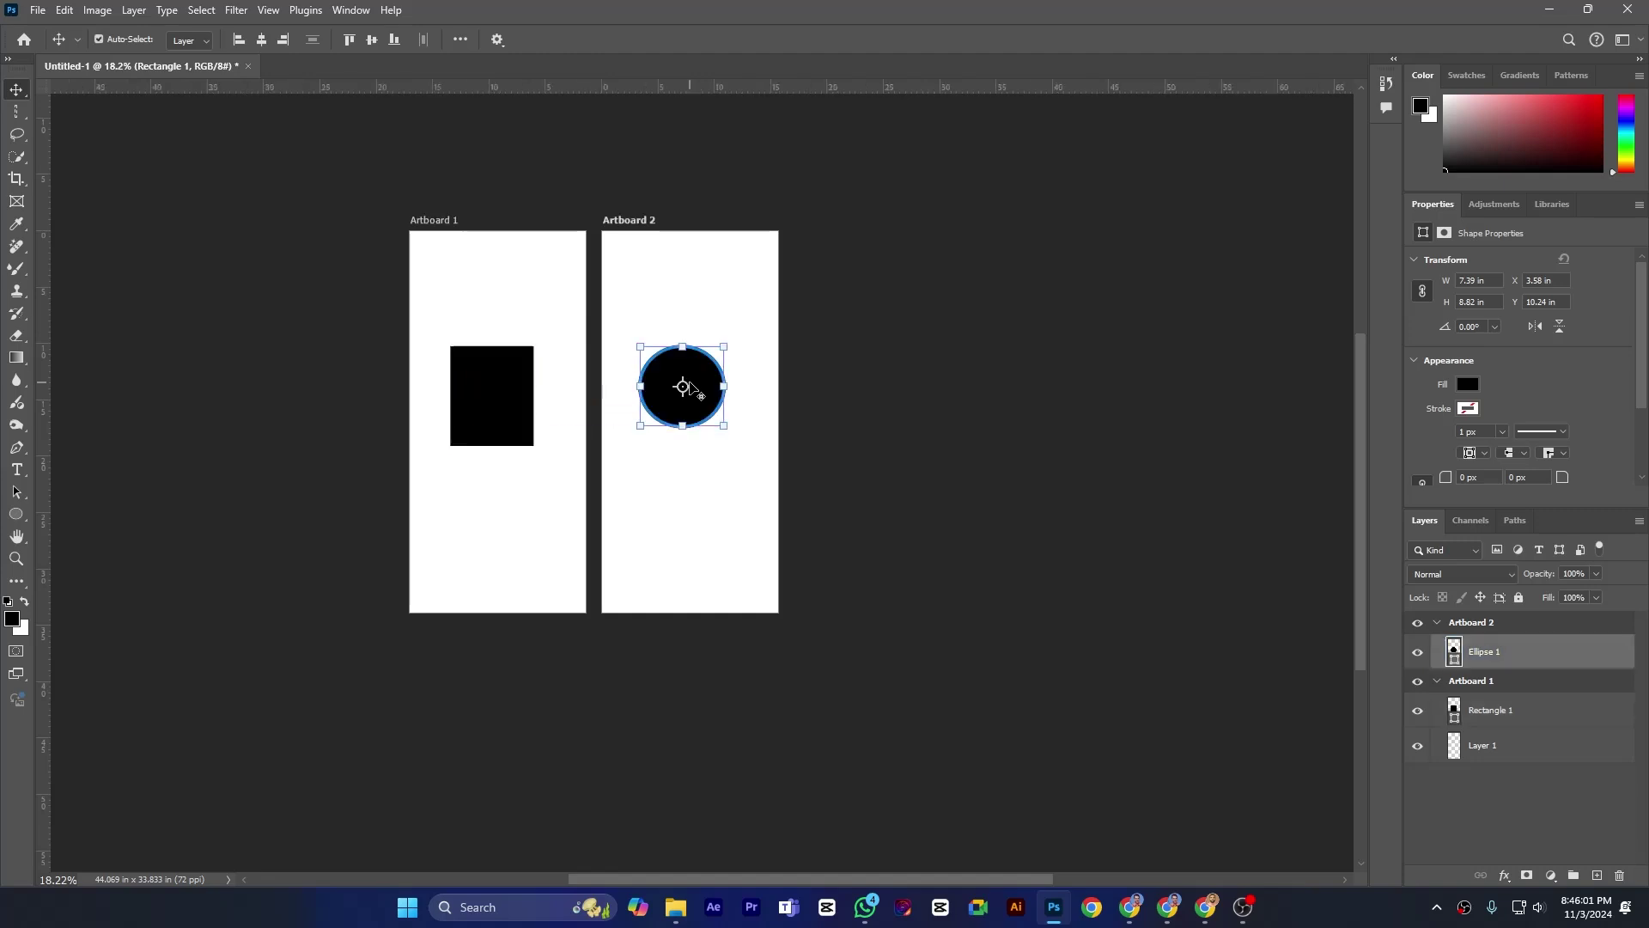
left_click(486, 386, "ctrl")
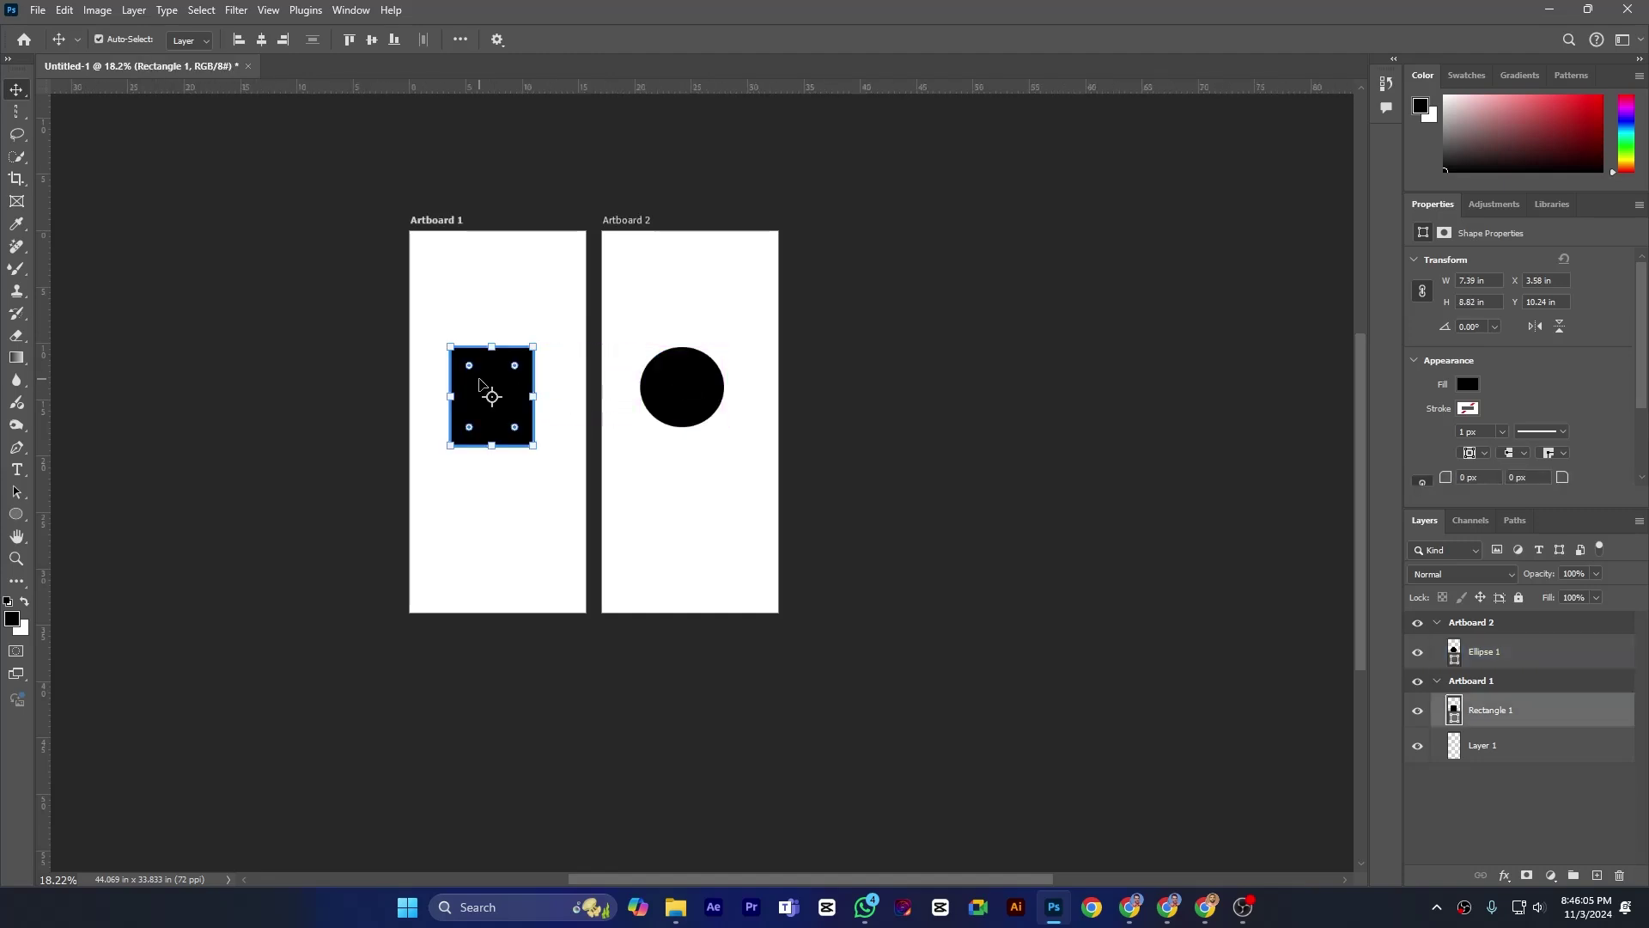
left_click(671, 384, "ctrl")
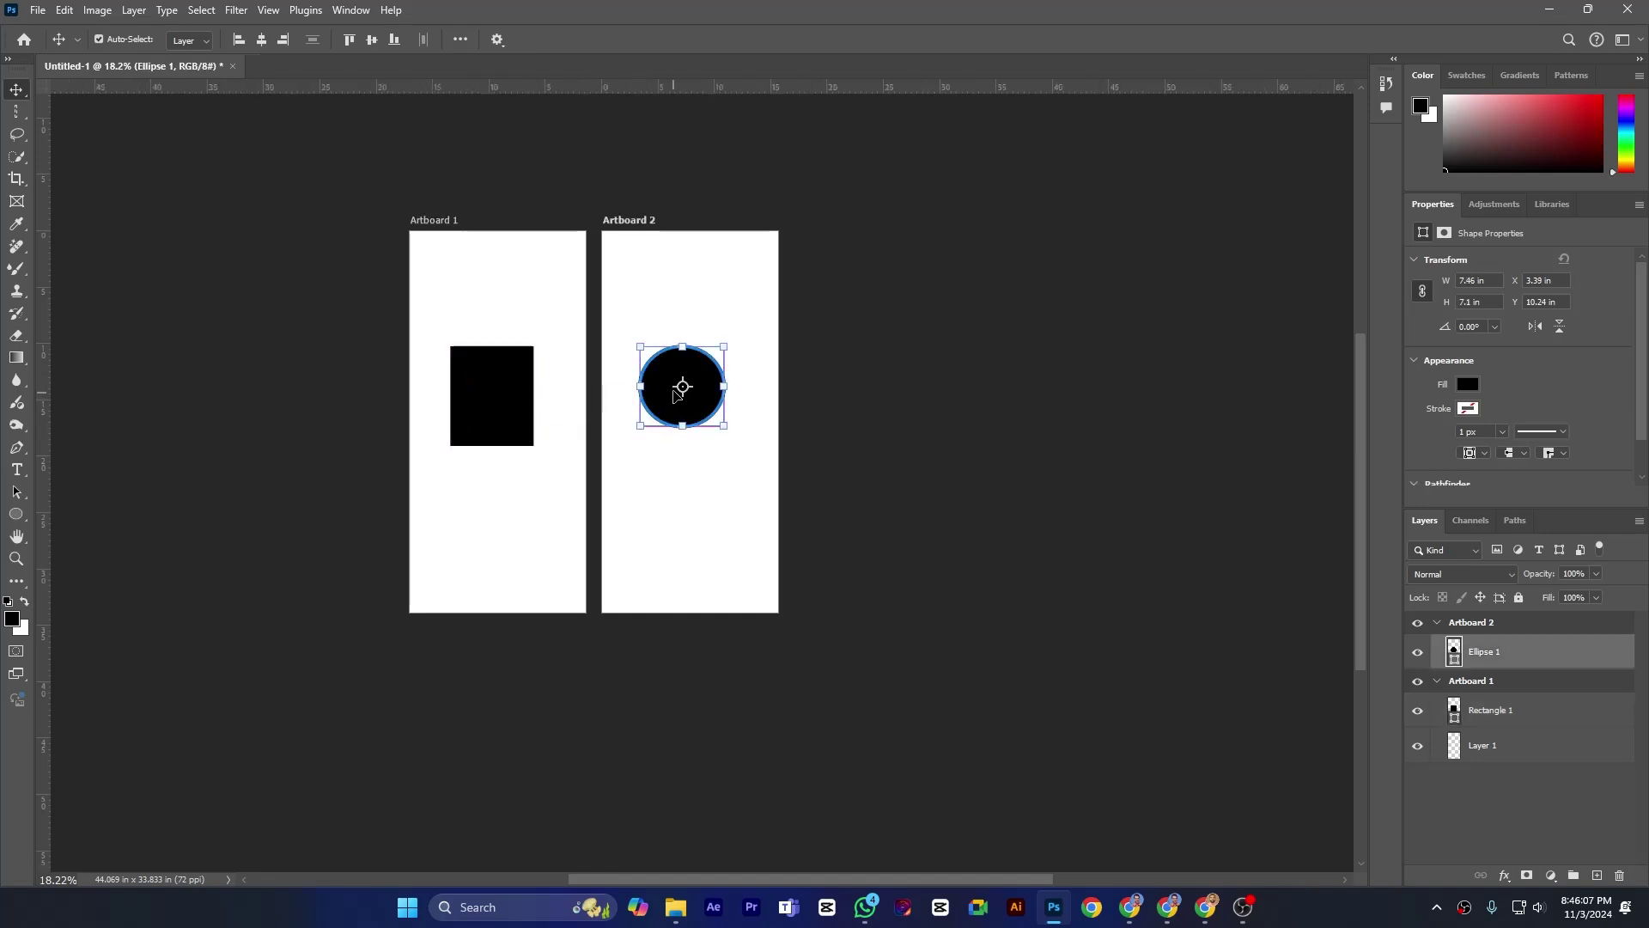
mouse_move(665, 378)
left_mouse_down()
mouse_move(678, 342)
mouse_move(673, 394)
left_mouse_up()
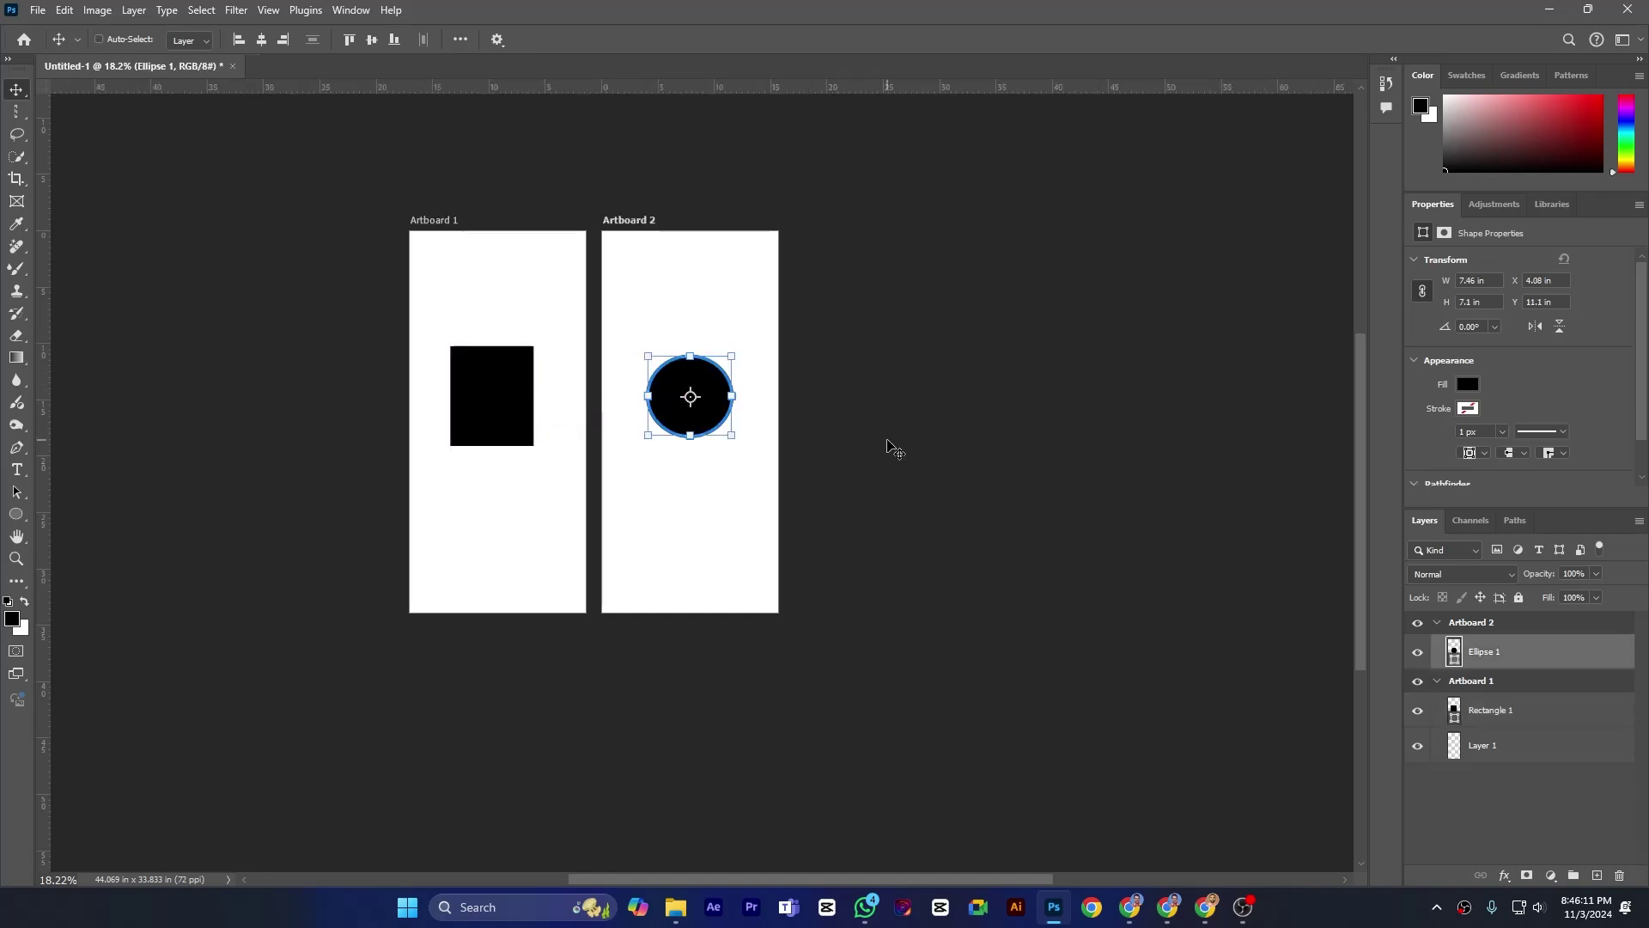